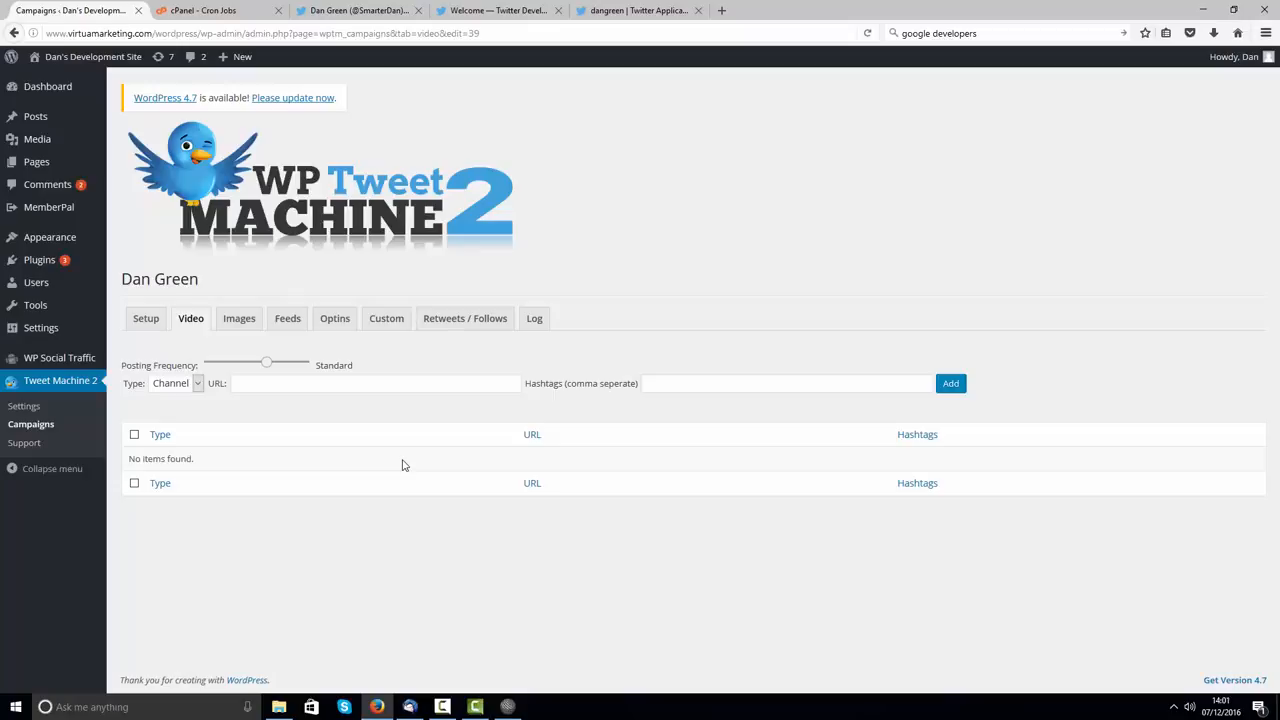
Step: Visit the Tweet Machine 2 Settings page, focus the empty Google API Key field, and open a blank tab
click(24, 406)
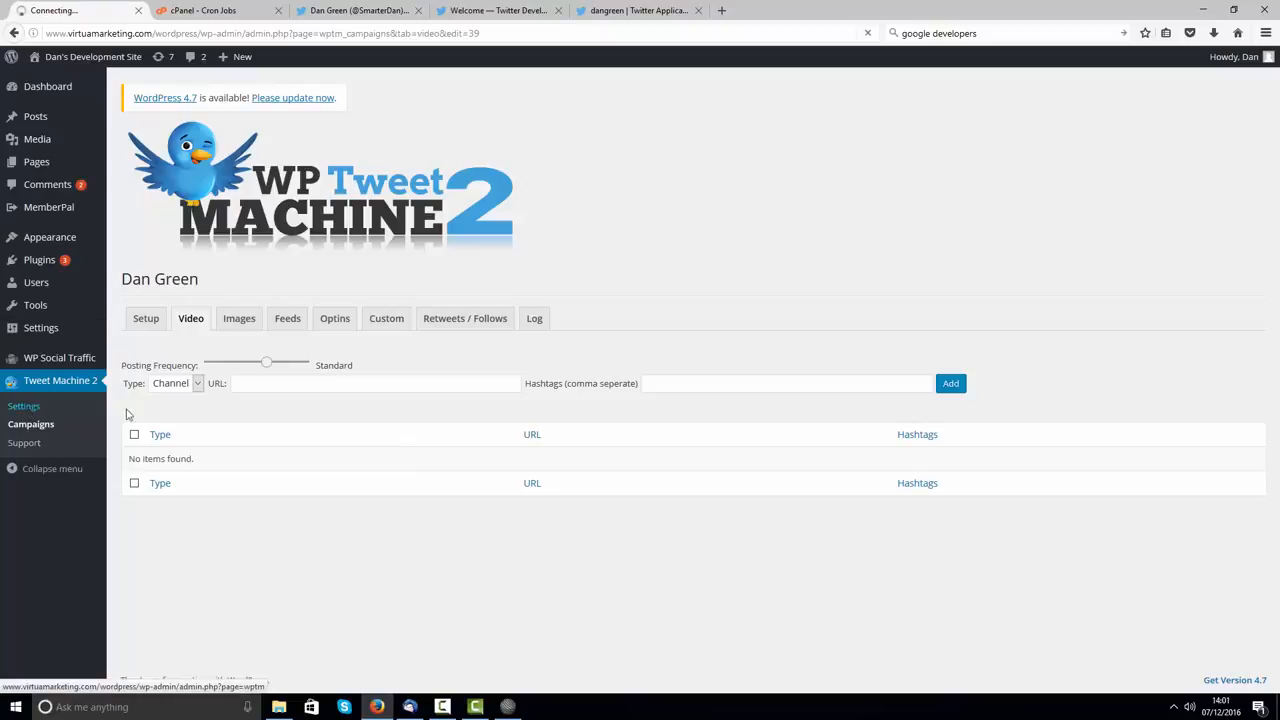
click(237, 328)
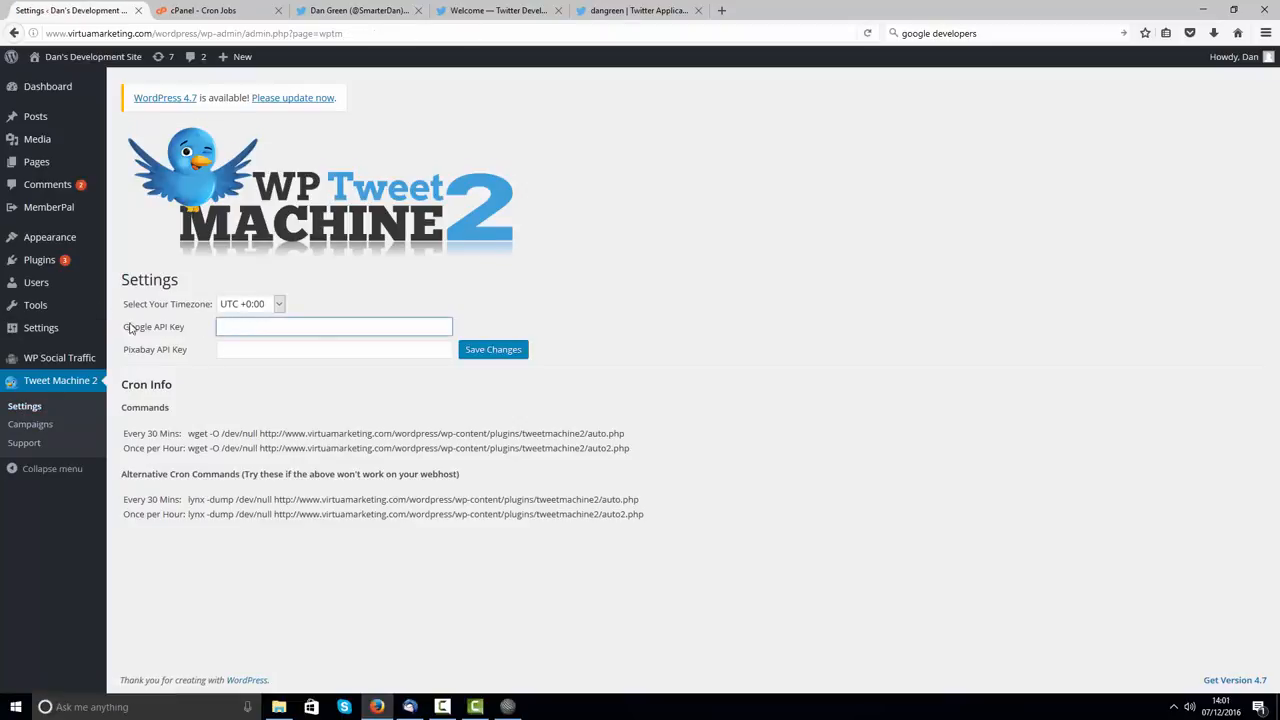
click(243, 326)
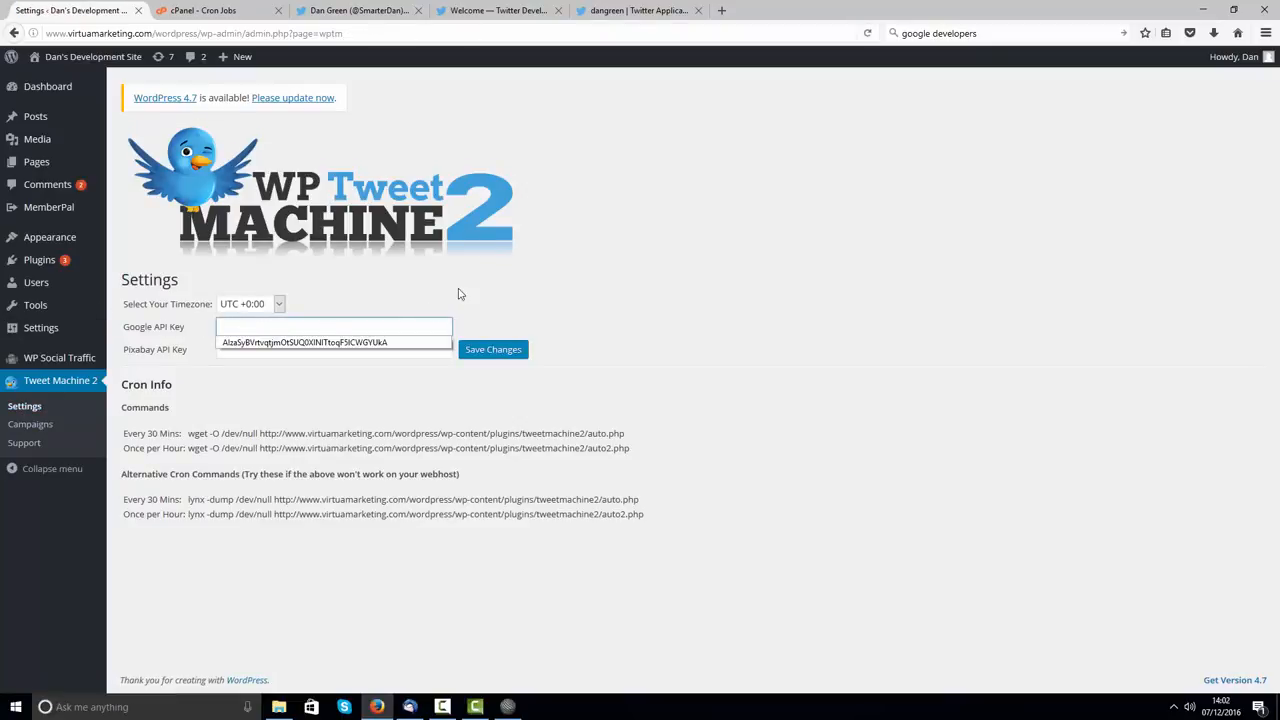
click(459, 293)
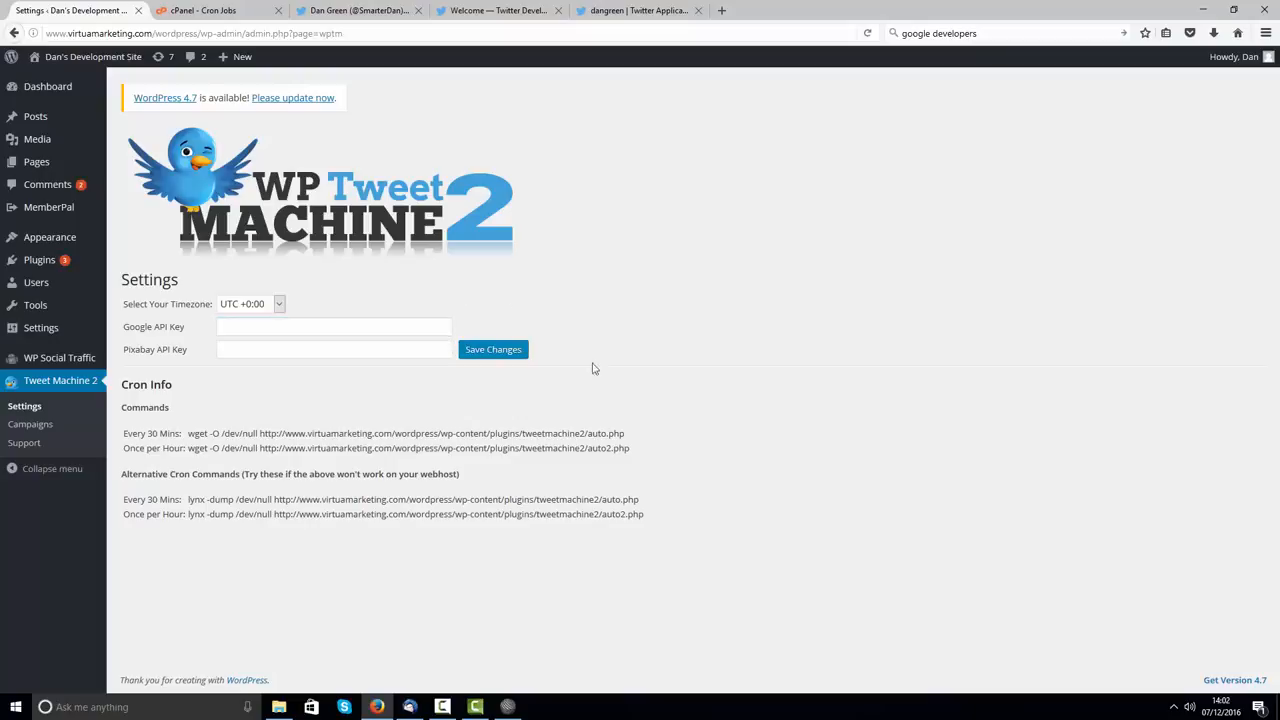
click(721, 11)
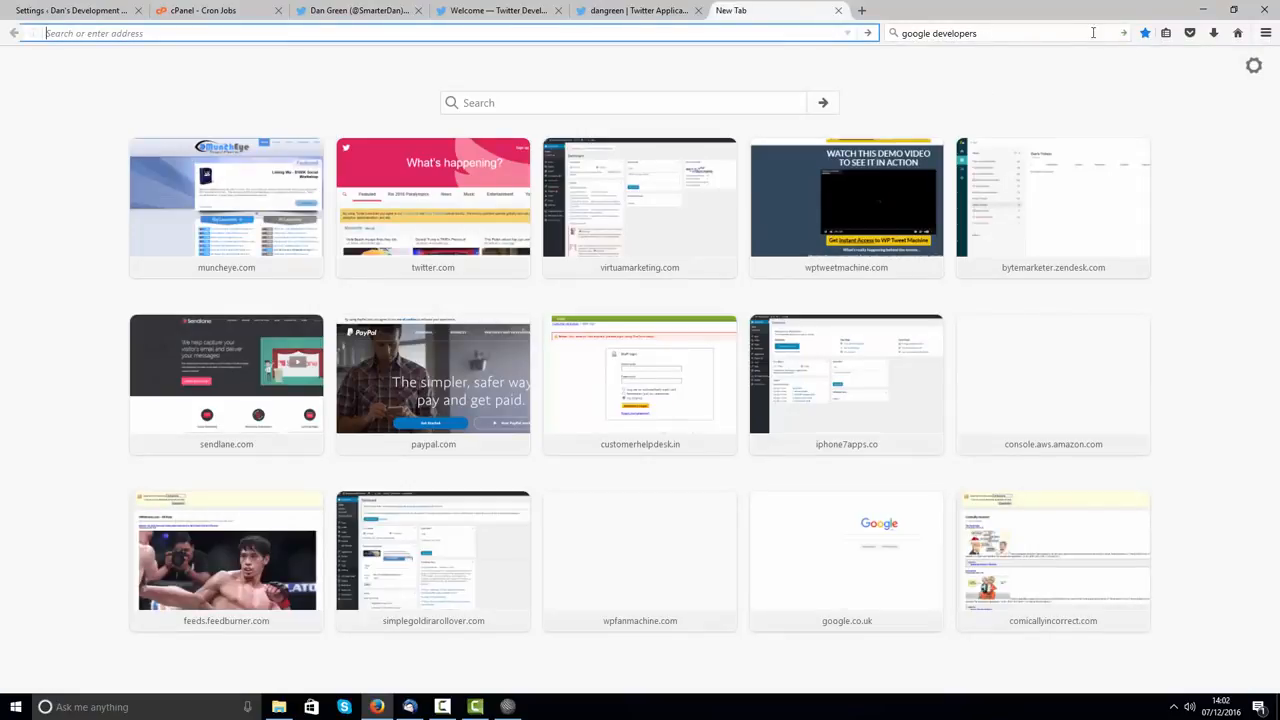
Step: Search for 'google developers' and go to the Google API Console
click(1123, 33)
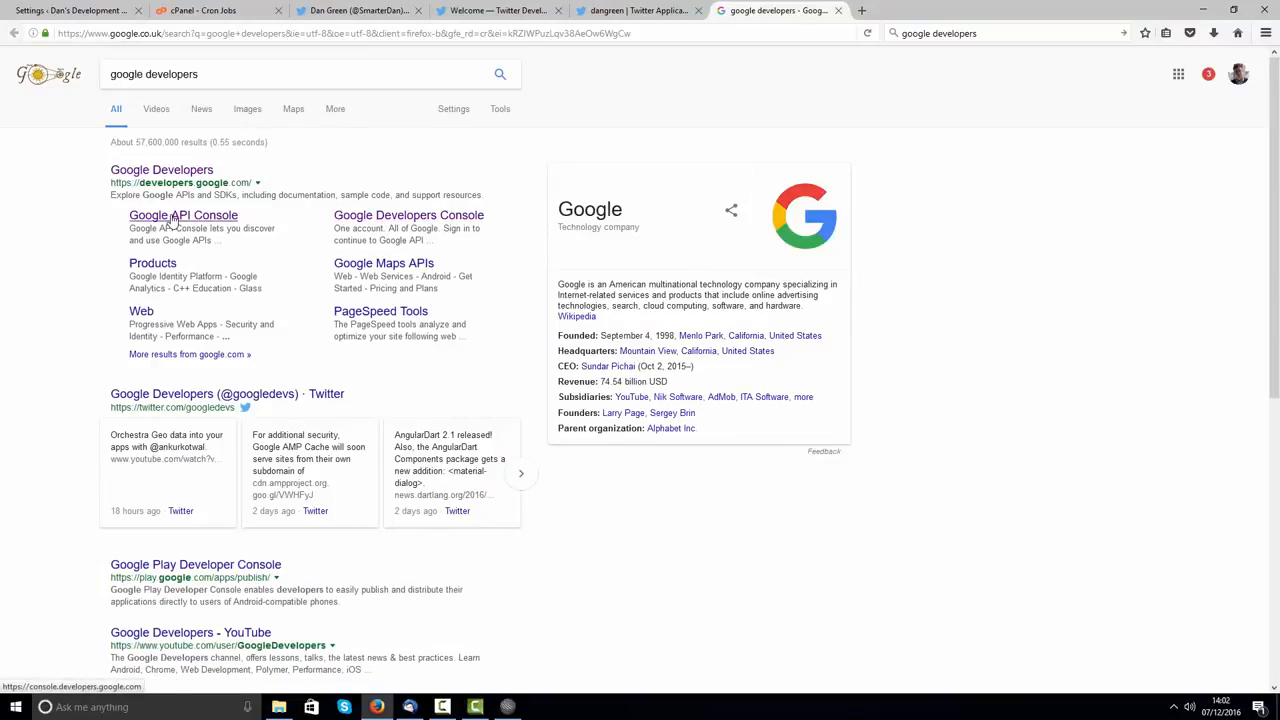
click(172, 221)
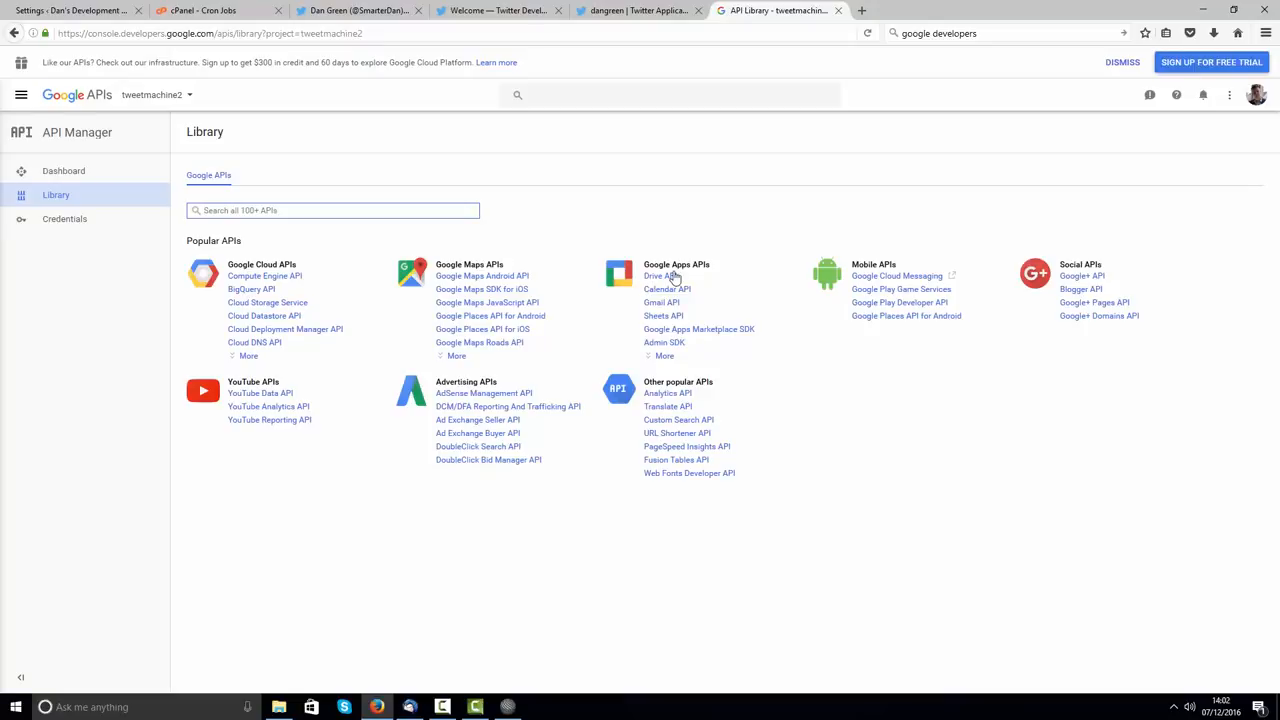
click(1257, 103)
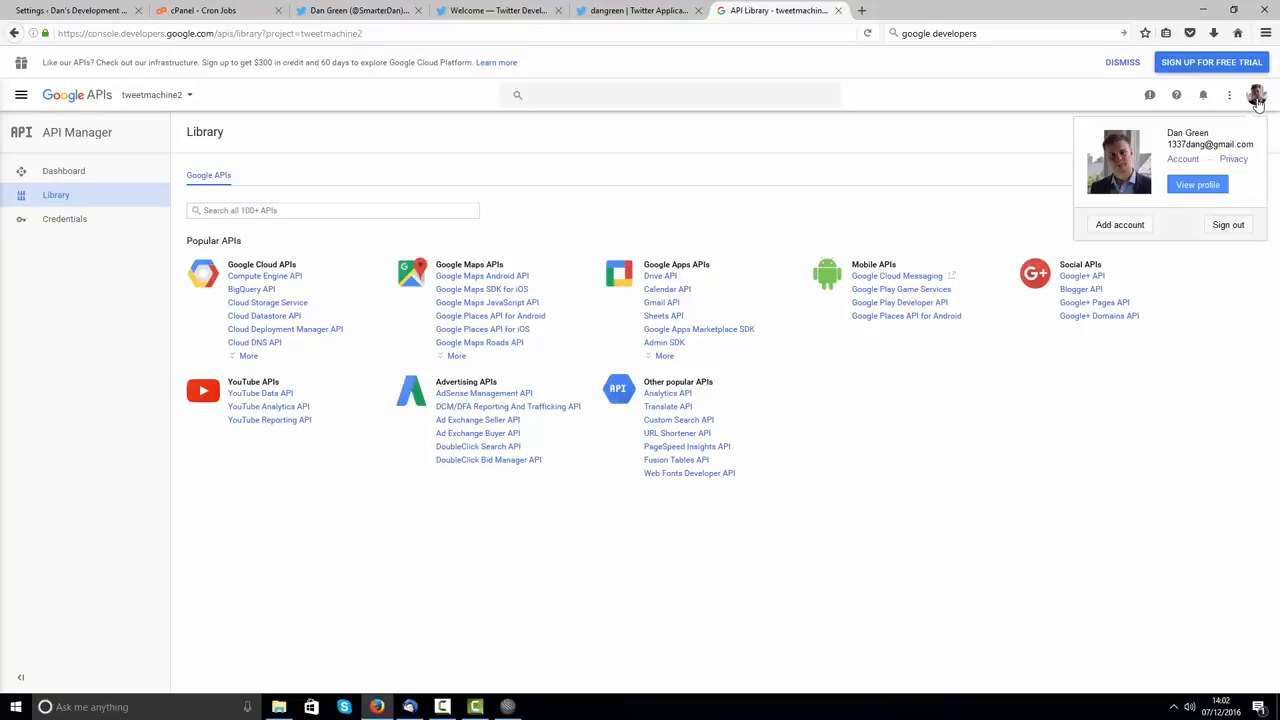
click(1202, 287)
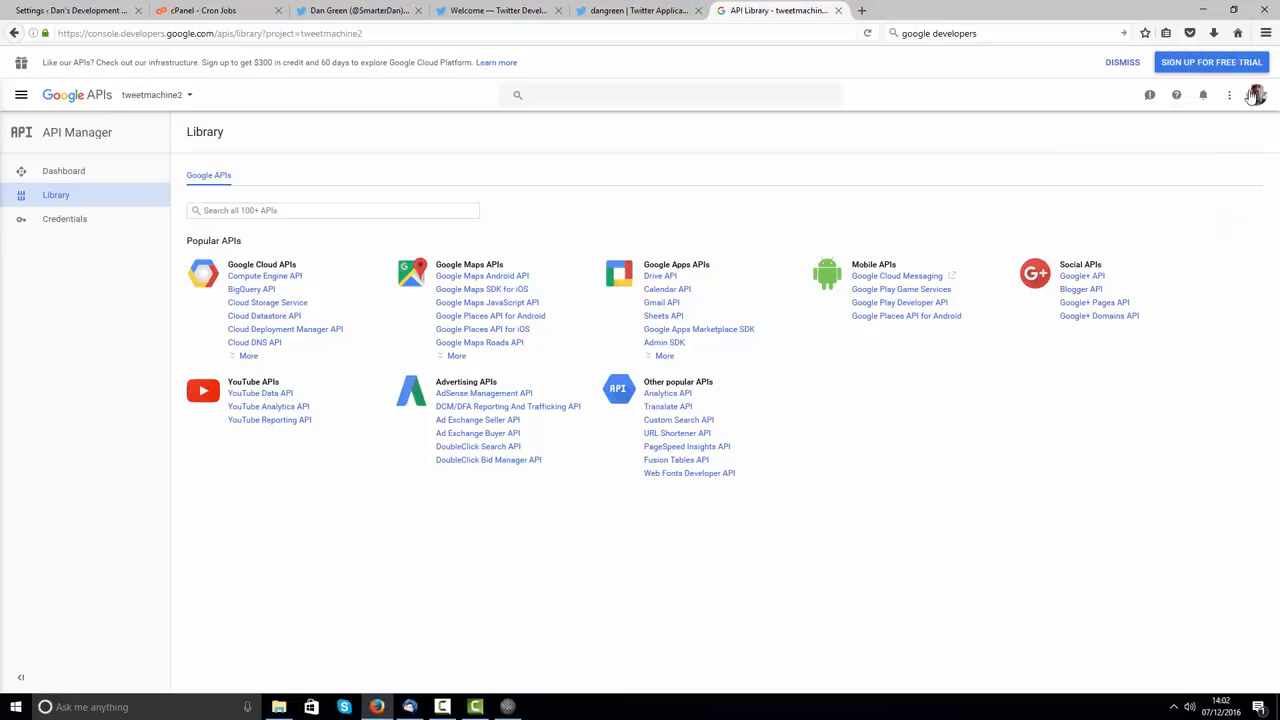
click(190, 97)
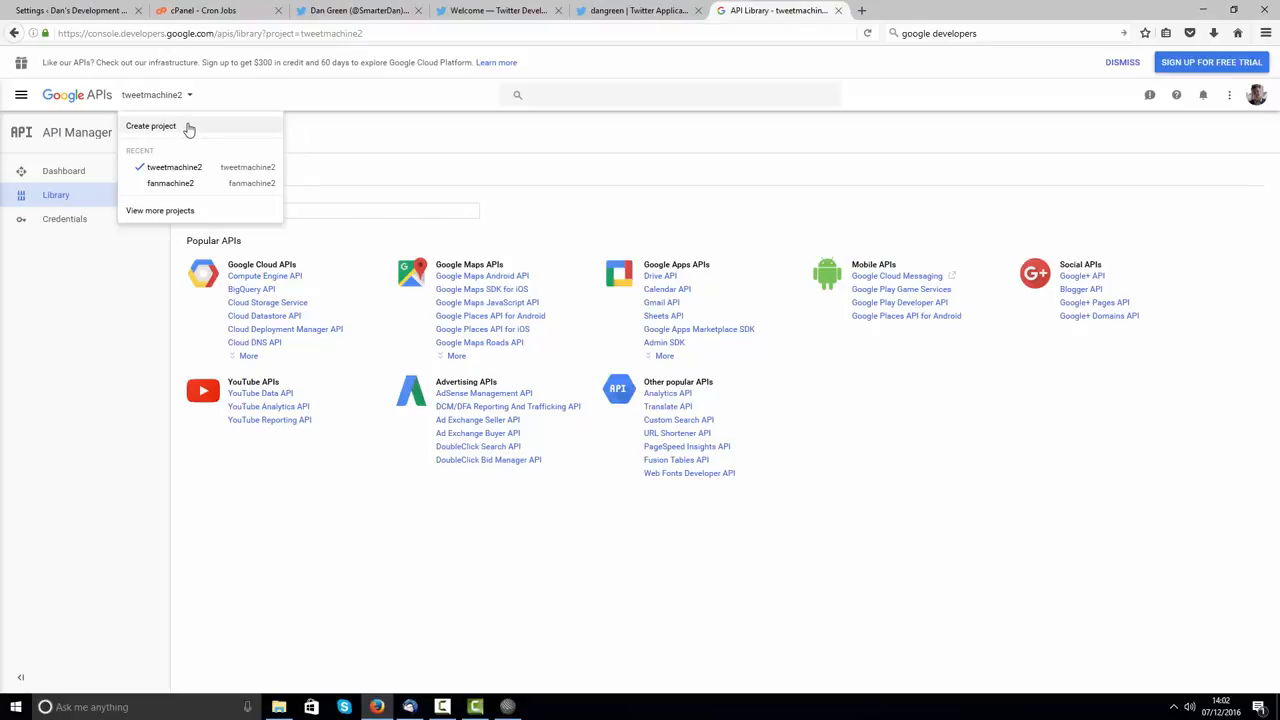
click(184, 127)
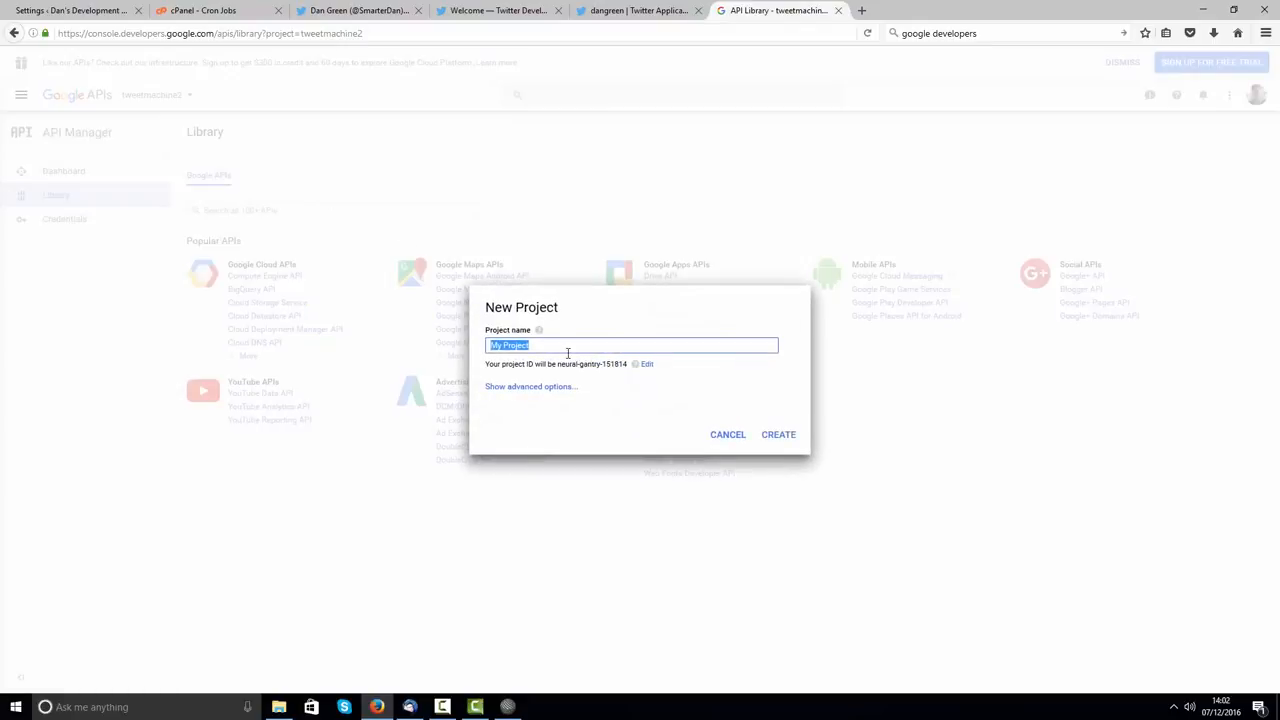
key(BackSpace)
click(811, 411)
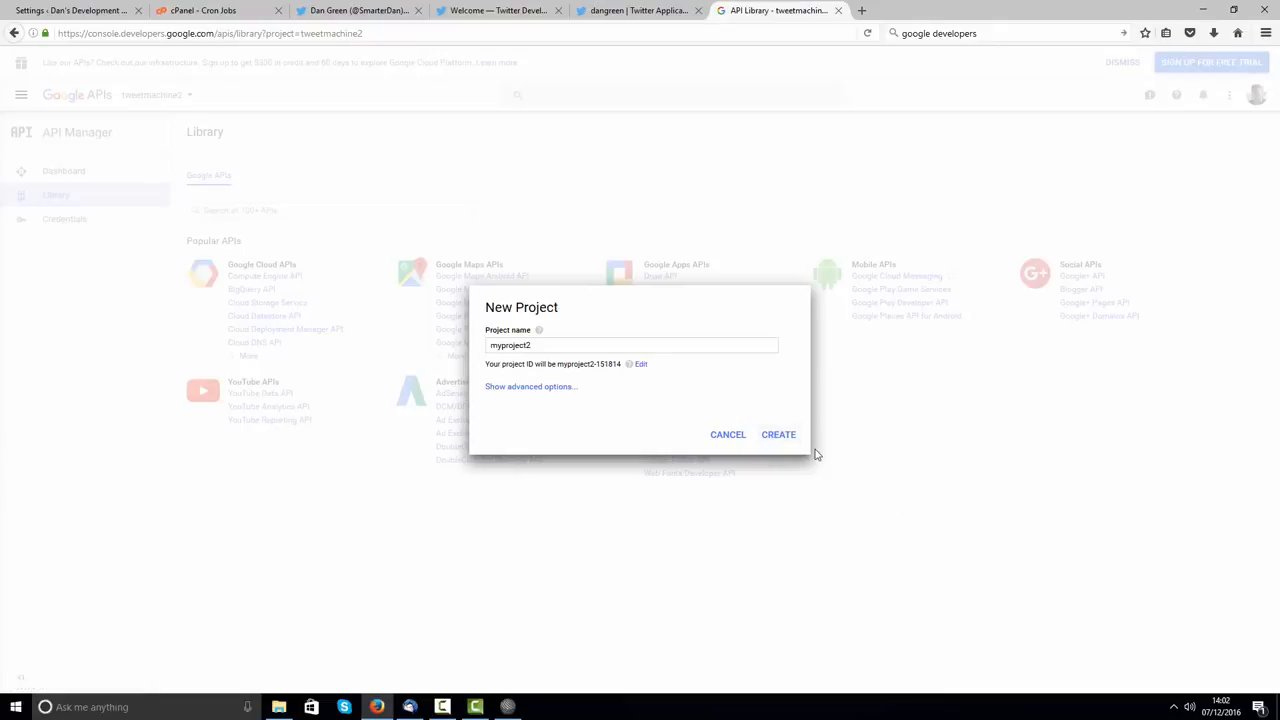
click(722, 437)
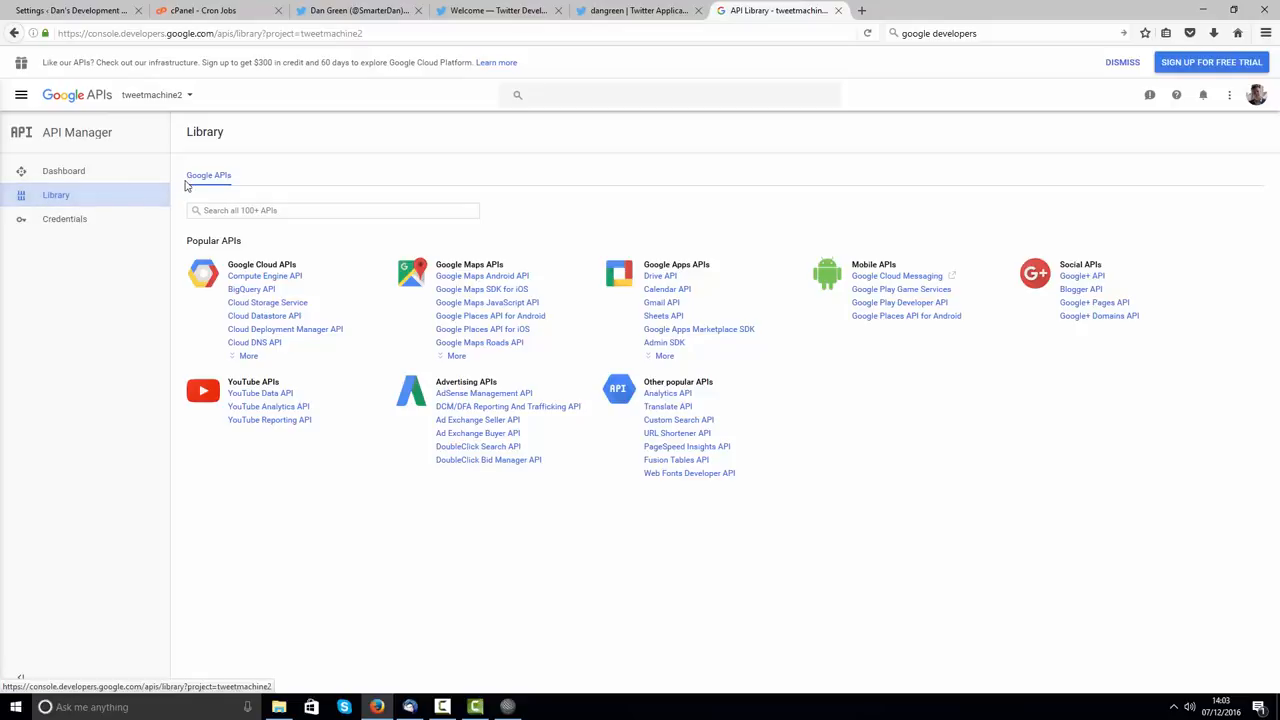
Step: Enable the YouTube Data API v3 for the tweetmachine2 project
click(258, 396)
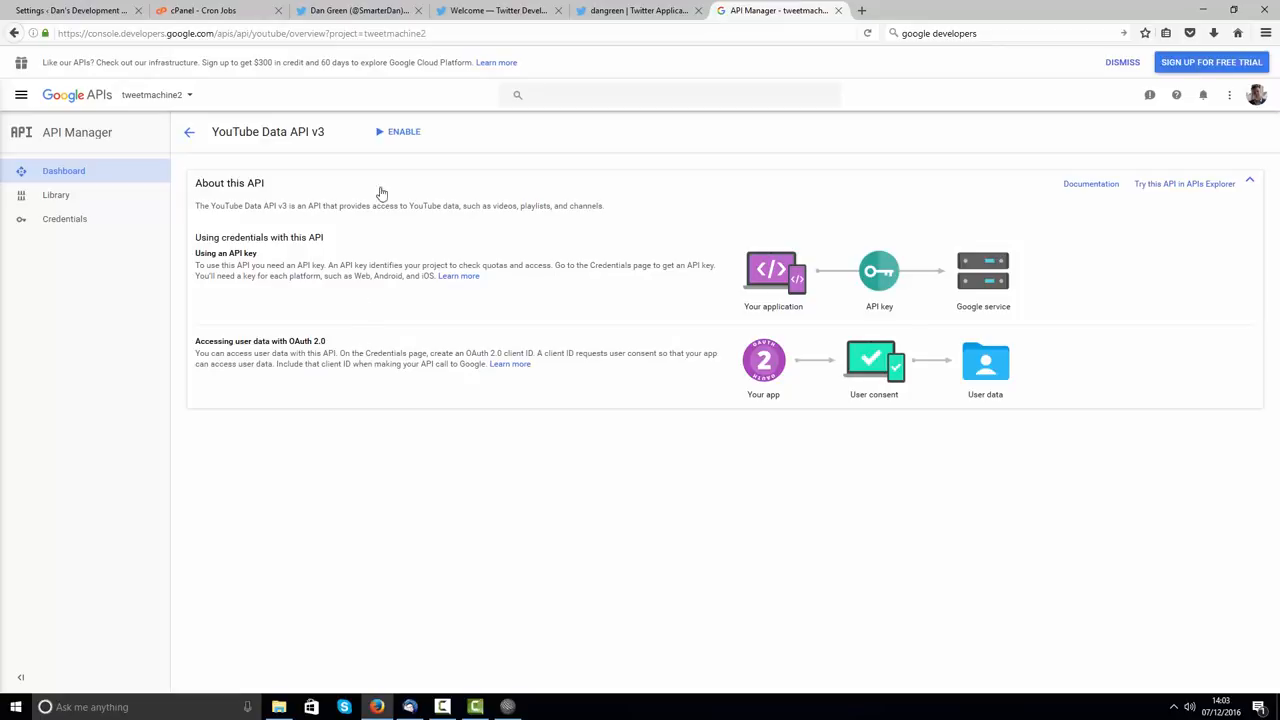
click(400, 134)
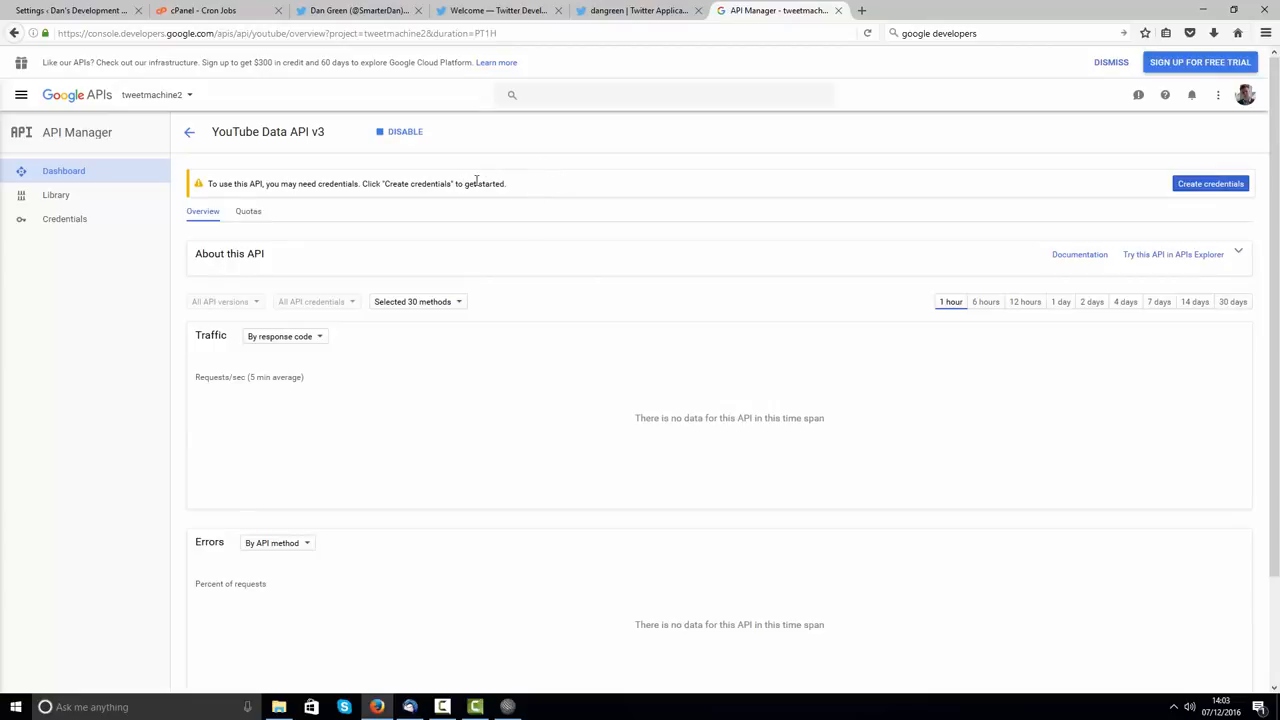
Step: Create a web-browser API key credential for YouTube Data API v3
click(1193, 186)
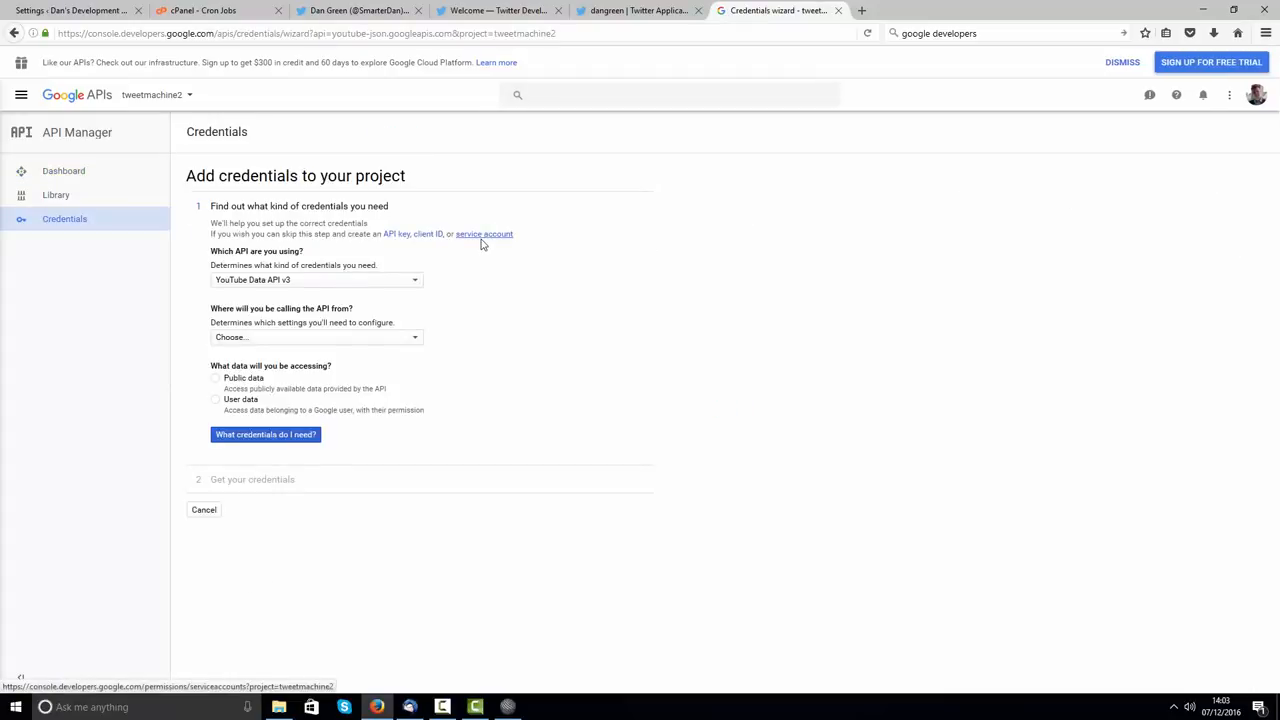
click(298, 281)
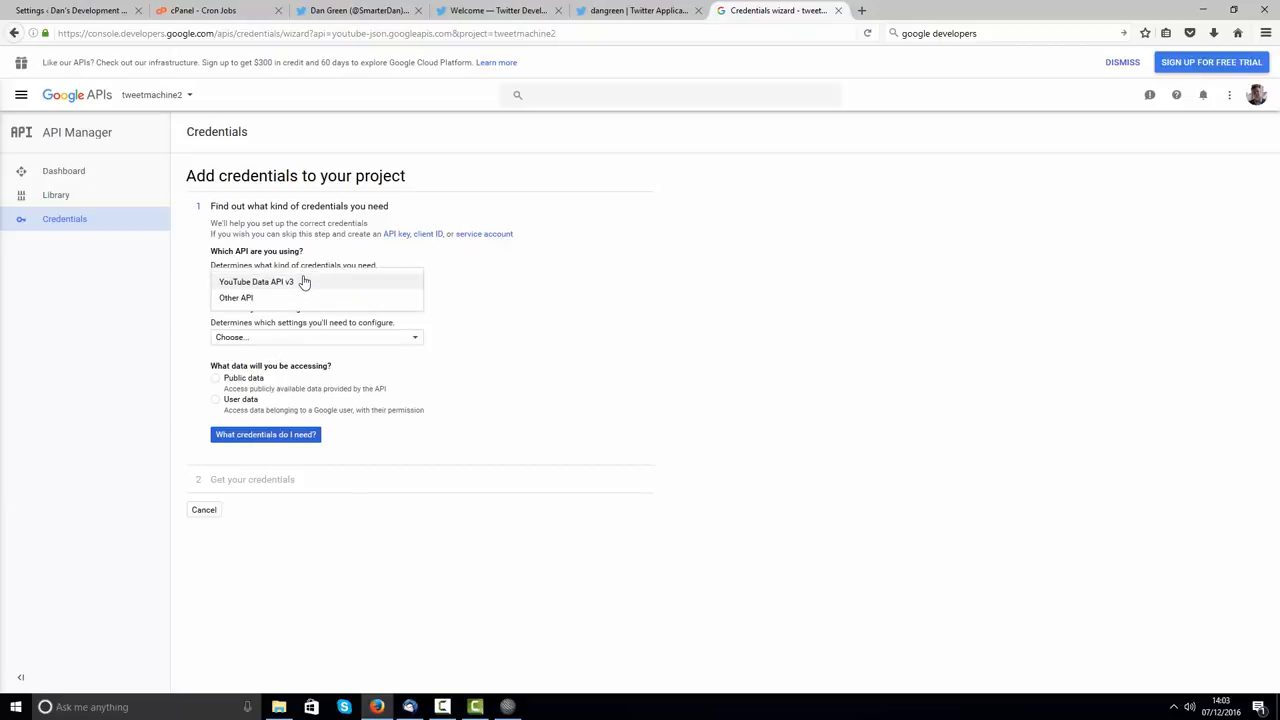
click(303, 281)
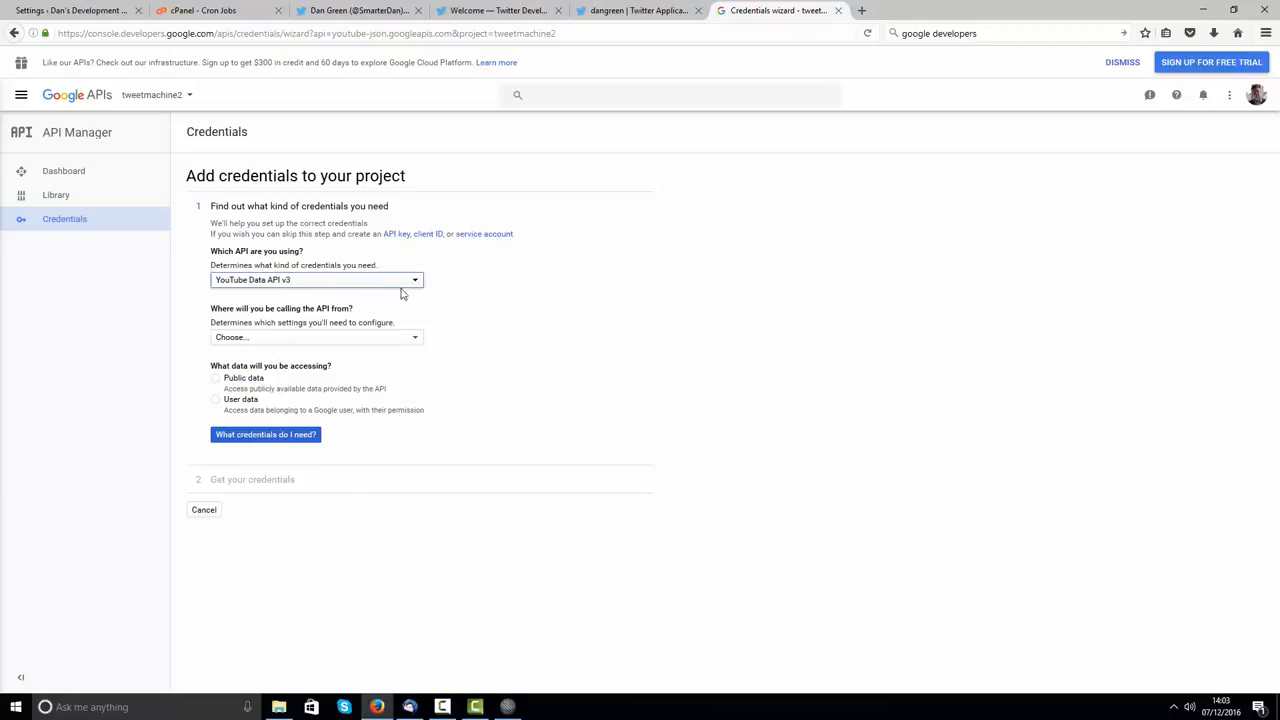
click(312, 343)
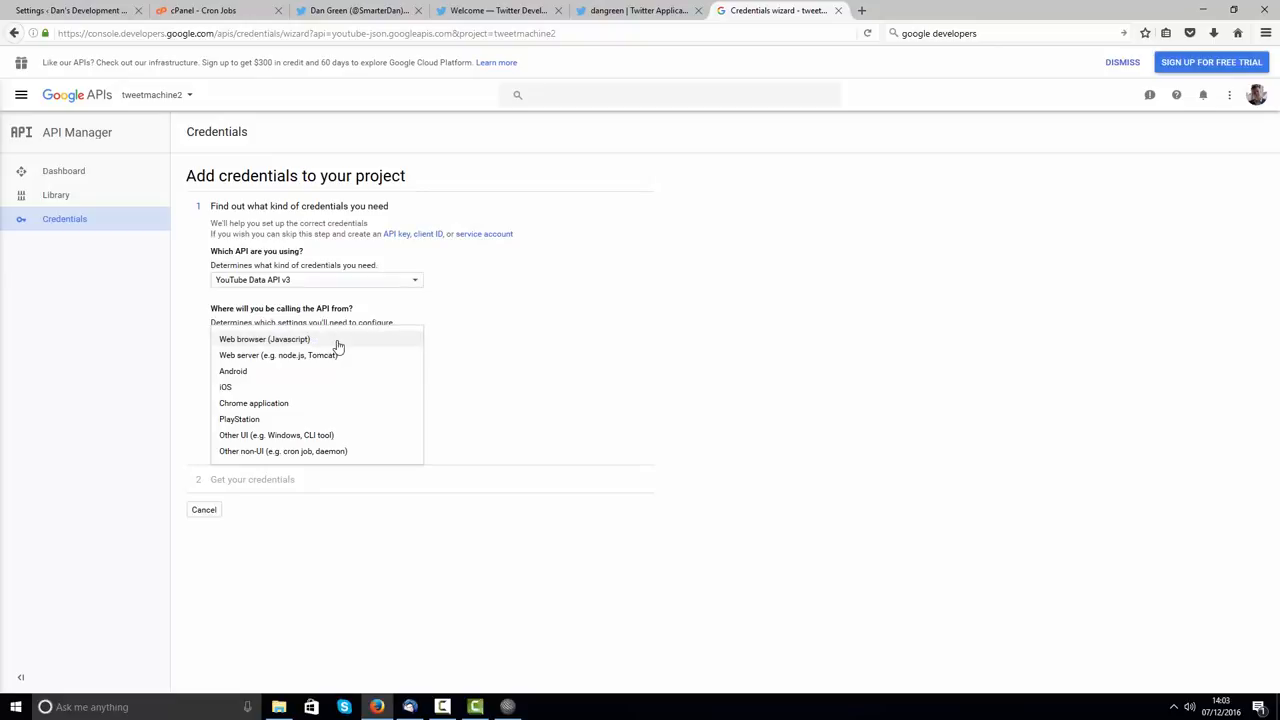
click(337, 344)
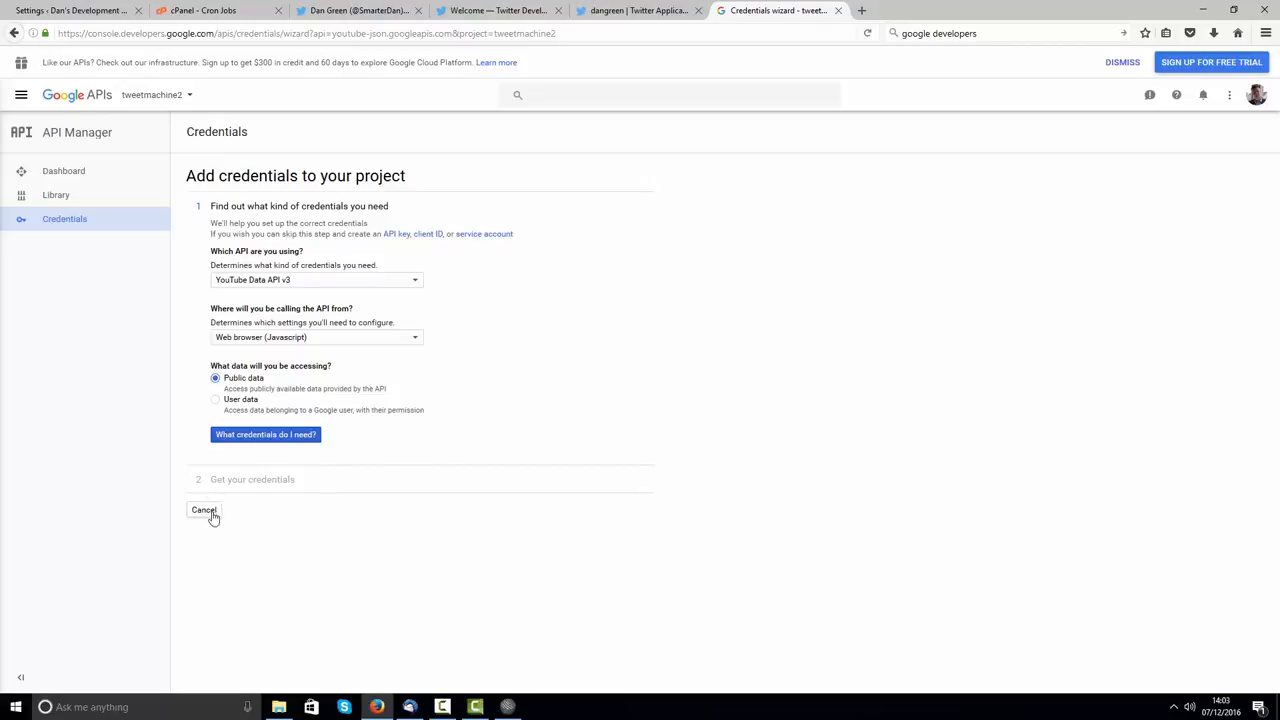
click(254, 443)
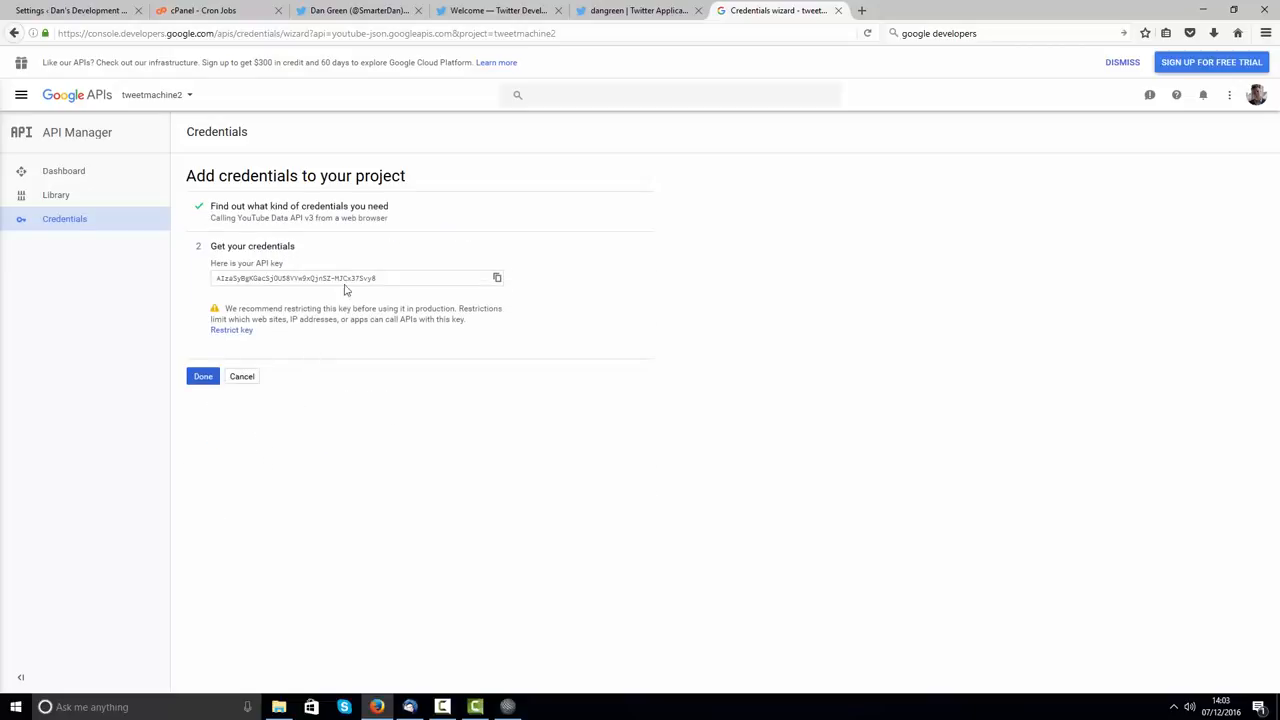
Step: Copy the generated API key and finish the credentials wizard
click(263, 283)
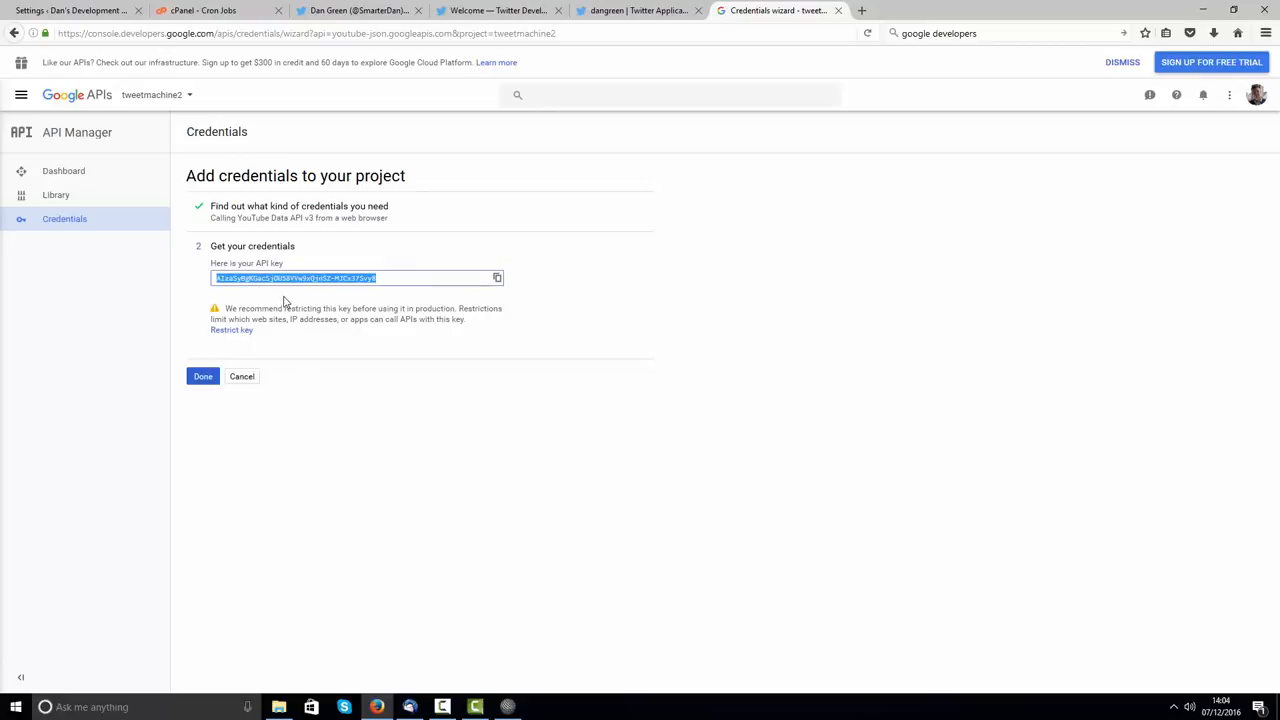
right_click(257, 281)
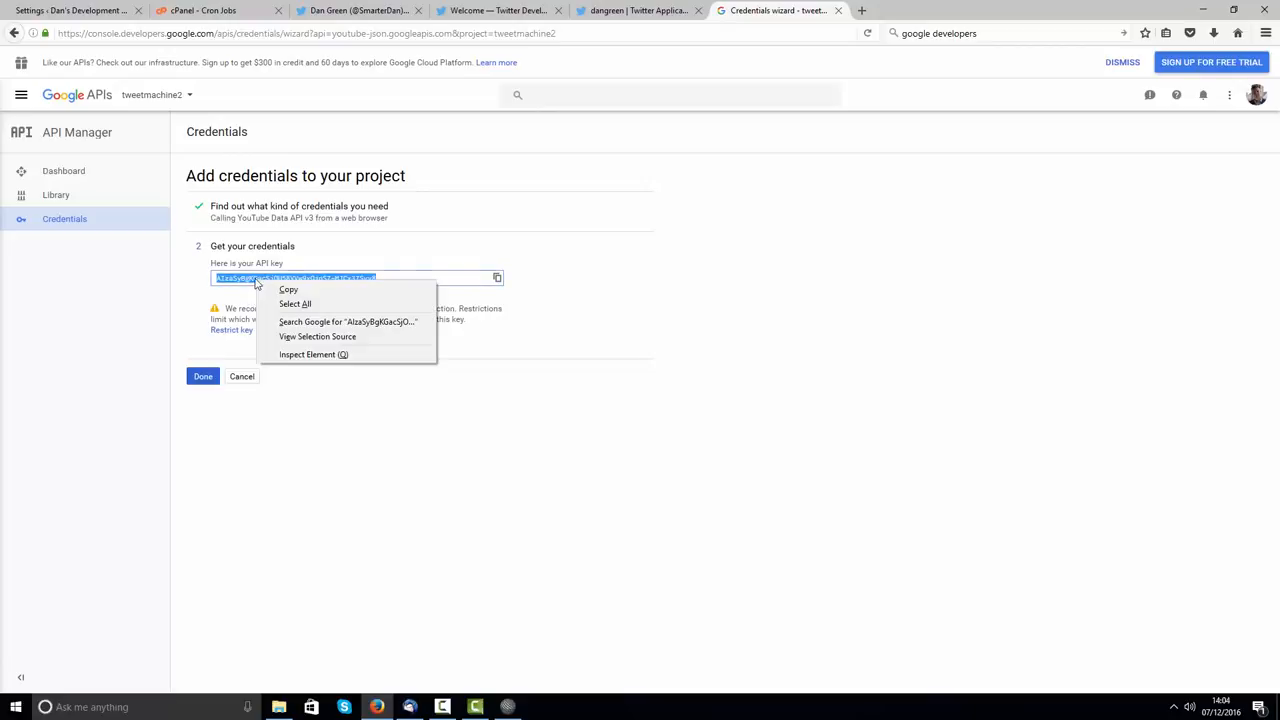
click(284, 290)
click(203, 376)
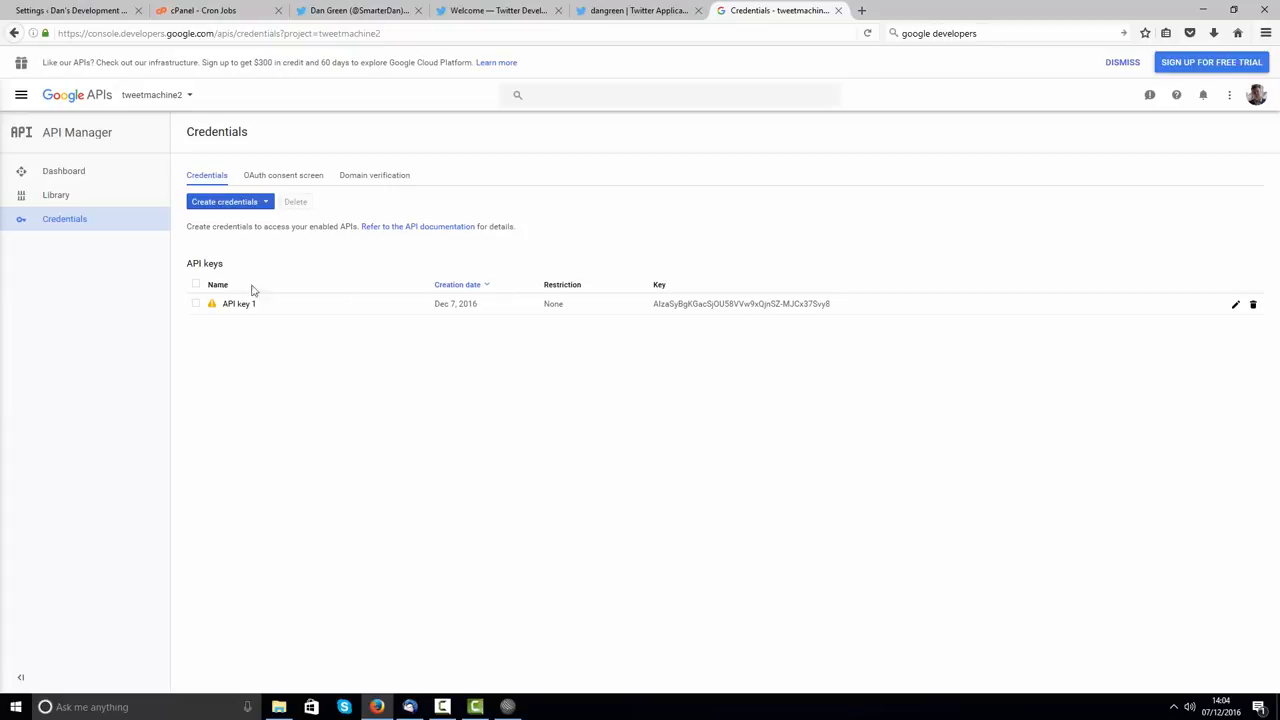
Step: Copy API key 1 from the credentials list and bring it to WordPress's Google API Key field
double_click(778, 303)
right_click(686, 306)
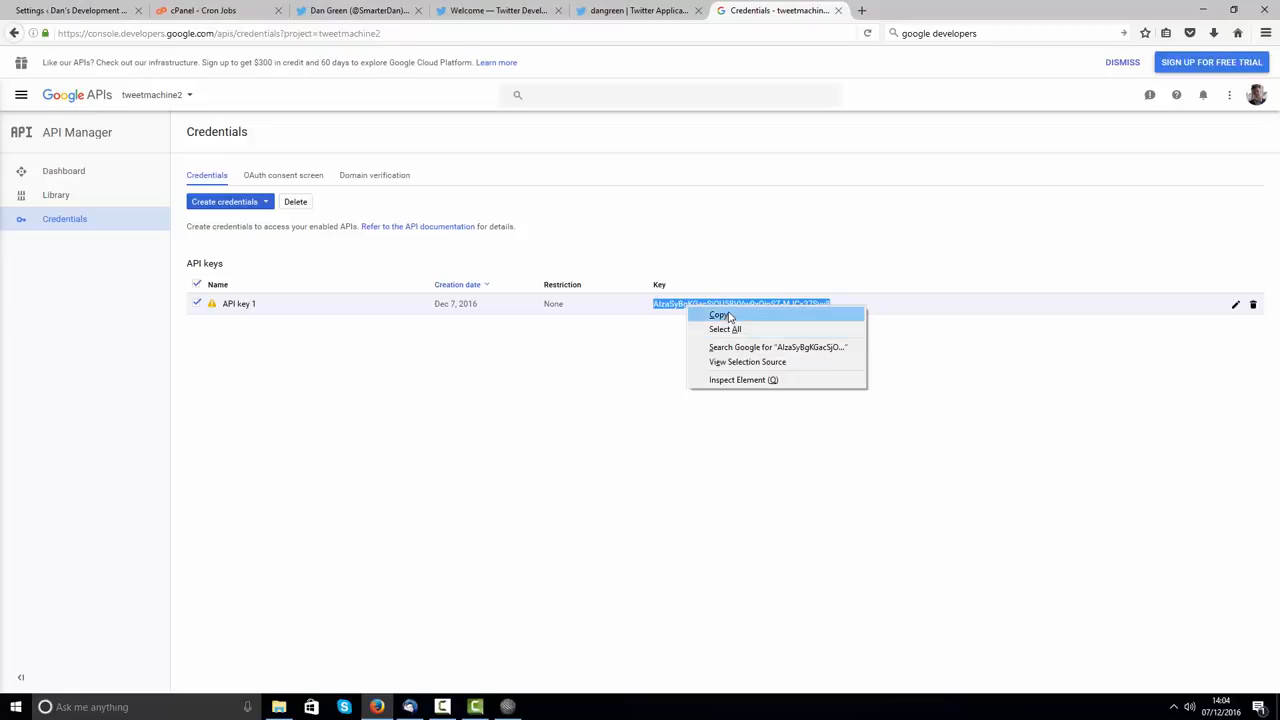
click(719, 315)
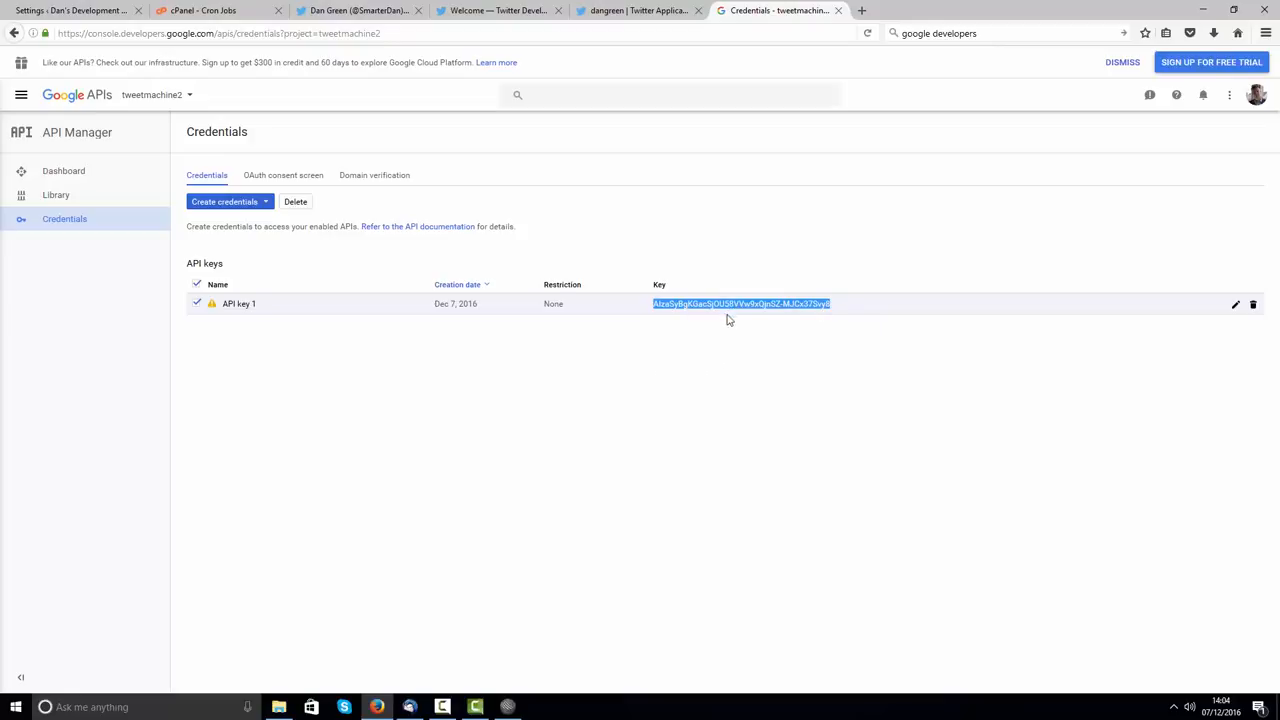
click(77, 8)
click(234, 328)
right_click(240, 328)
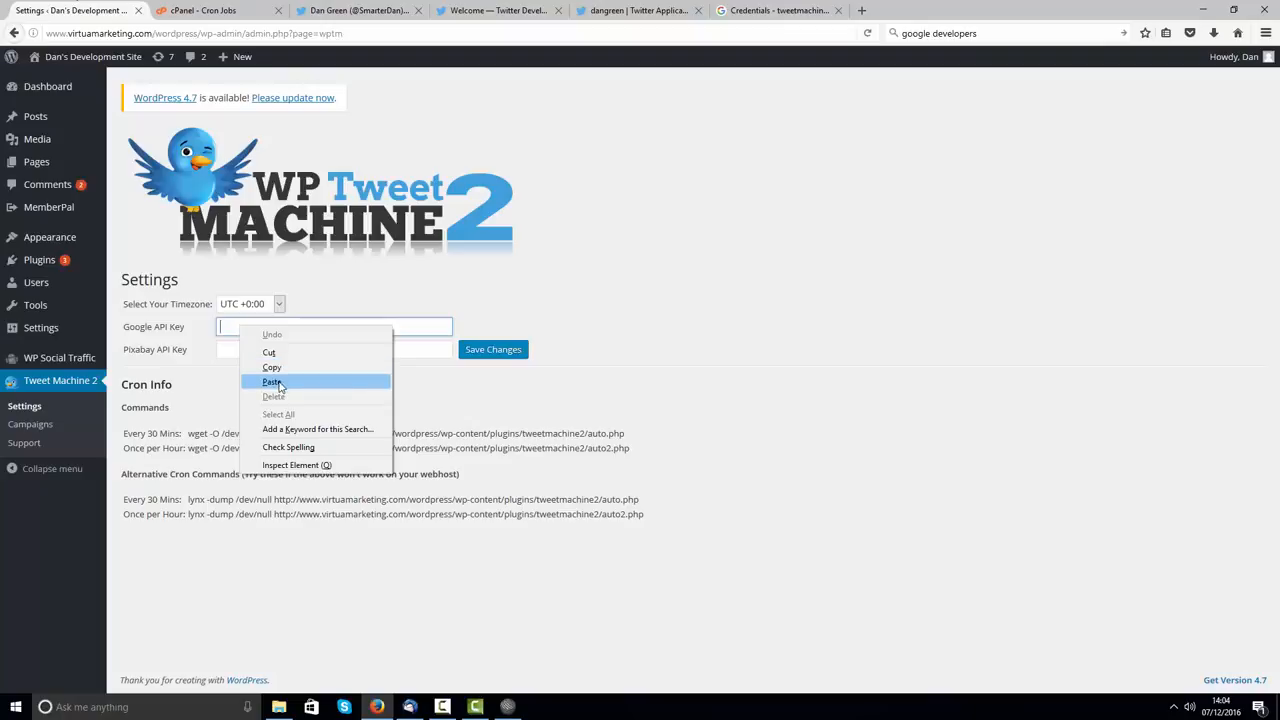
Step: Paste the copied key into the Google API Key field, then return to the Google credentials tab
click(279, 384)
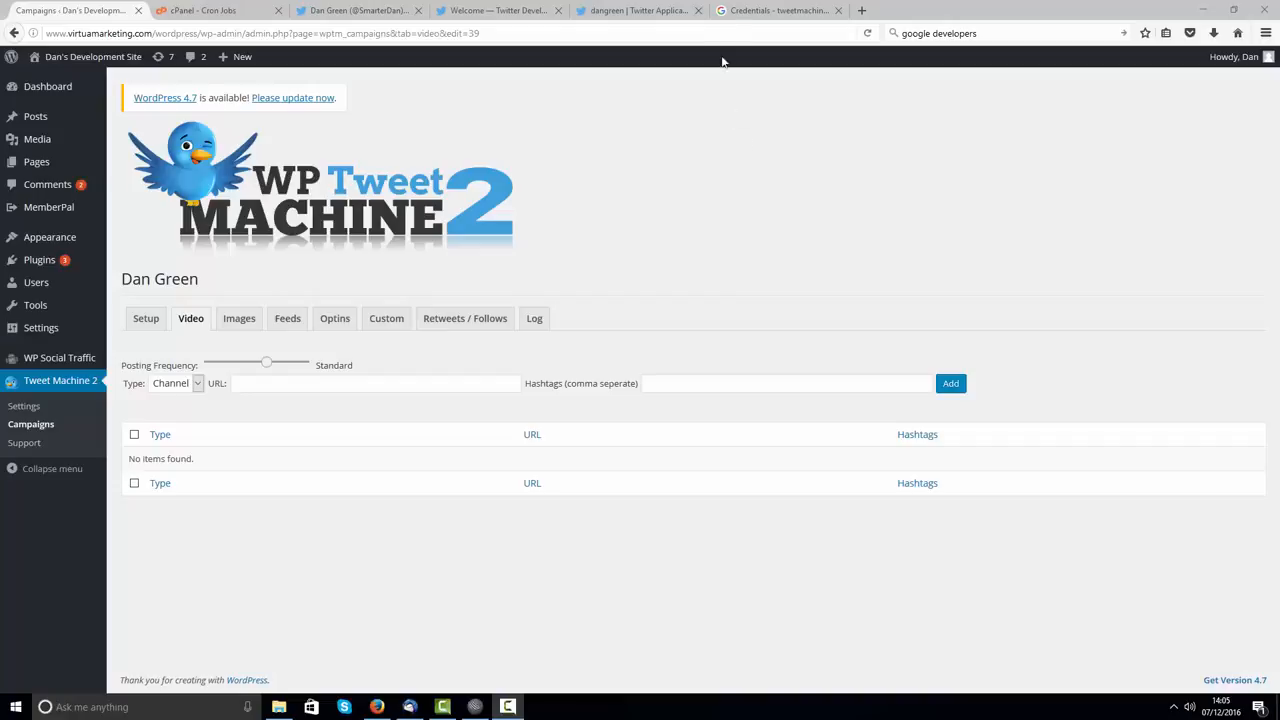
click(768, 12)
Step: Search the web for 'youtube' and open the YouTube home page
click(986, 31)
text(youtube)
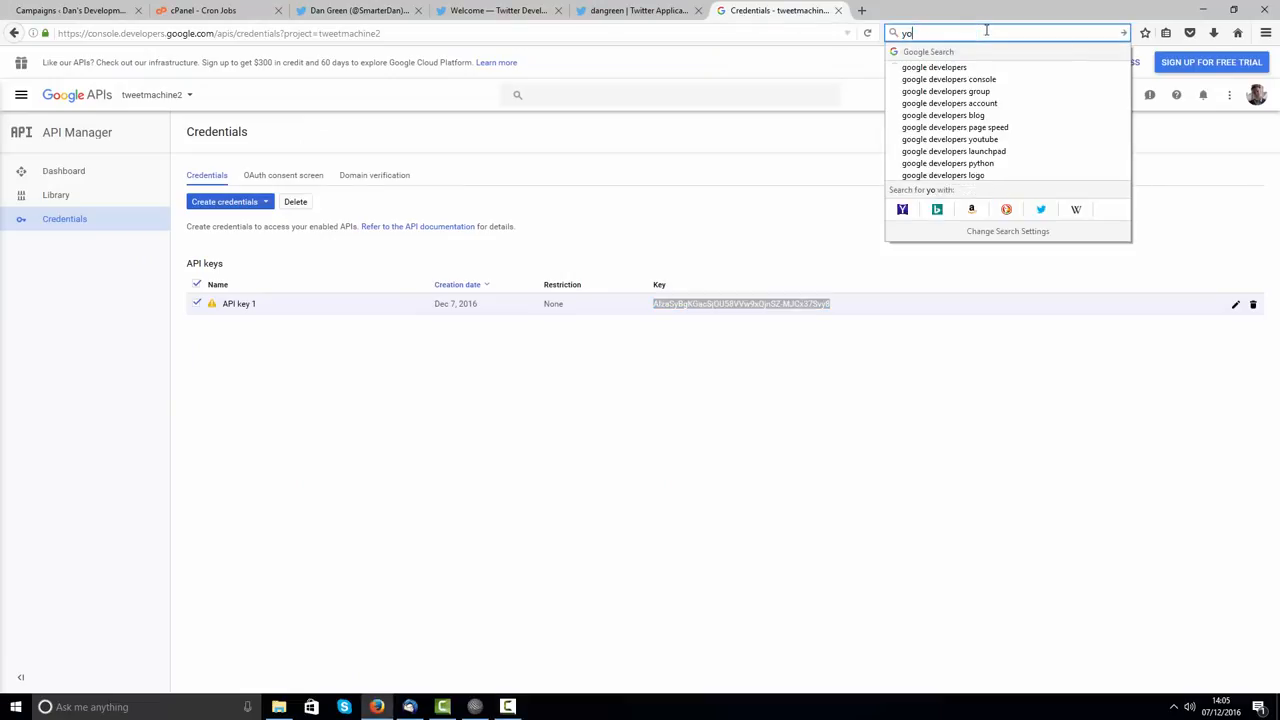
key(Return)
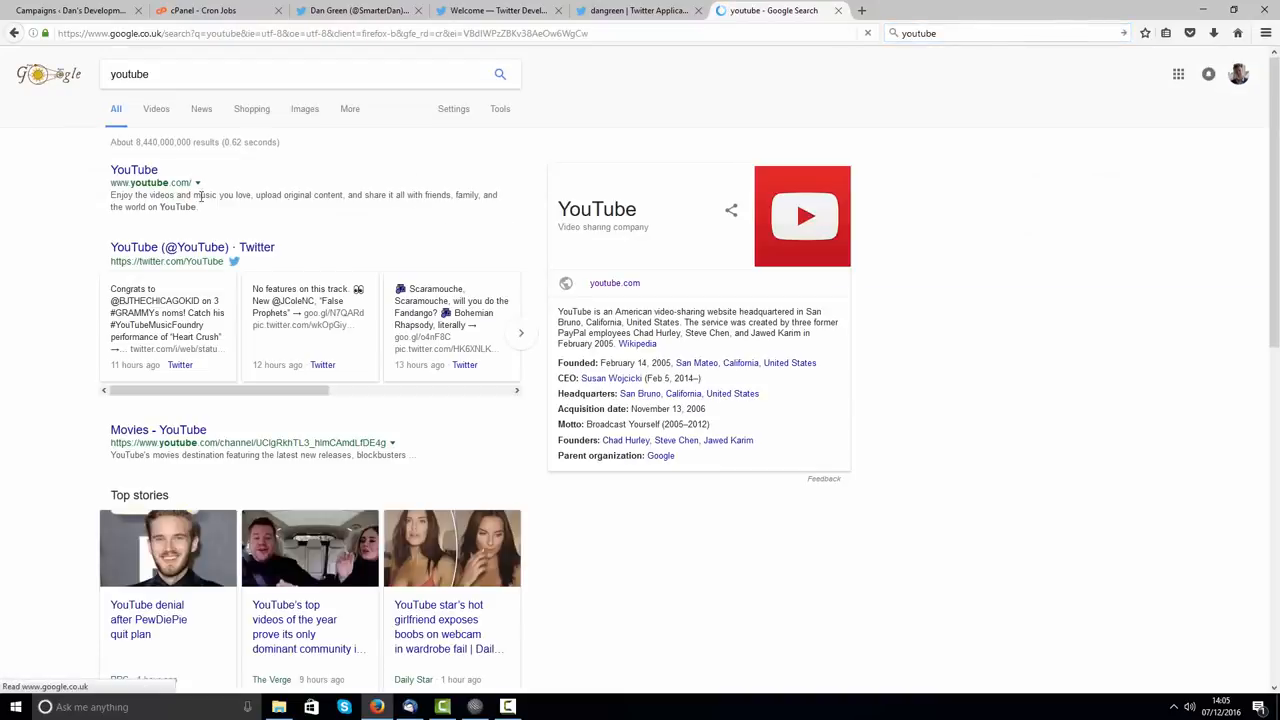
click(128, 172)
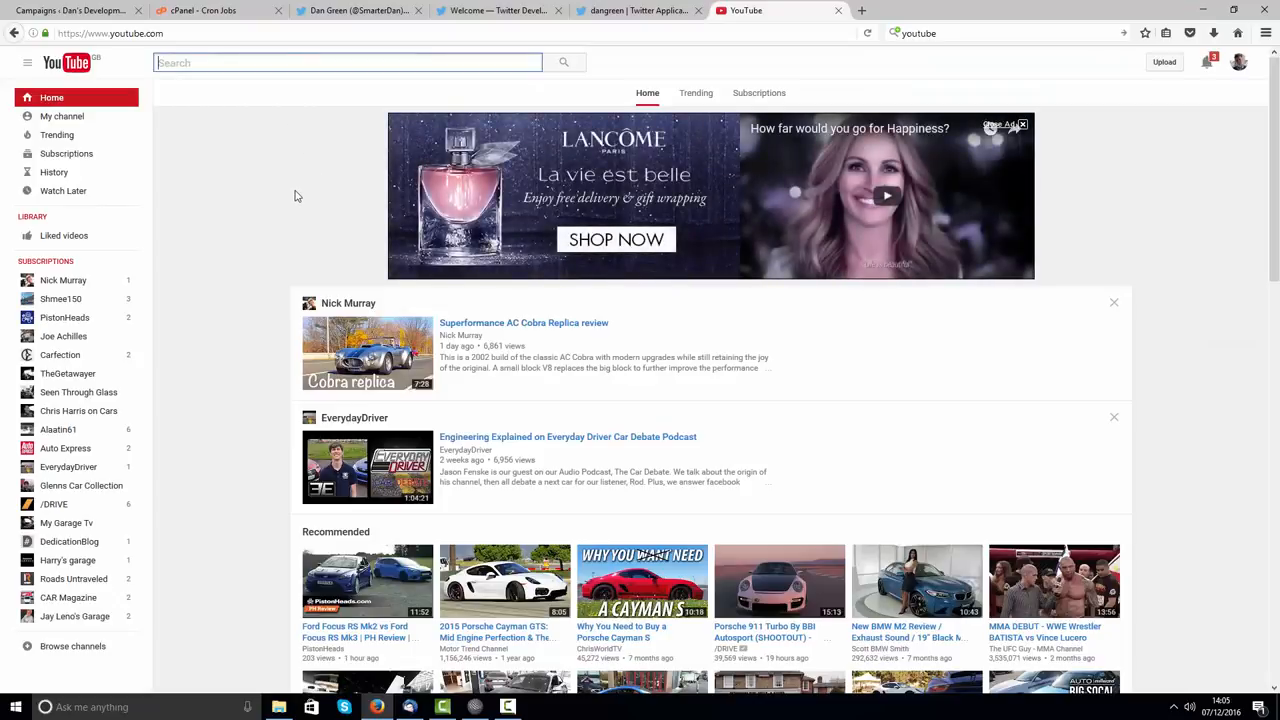
Step: Search YouTube for 'internet marketing' and open the Multiple Streams of Income channel
text(inte)
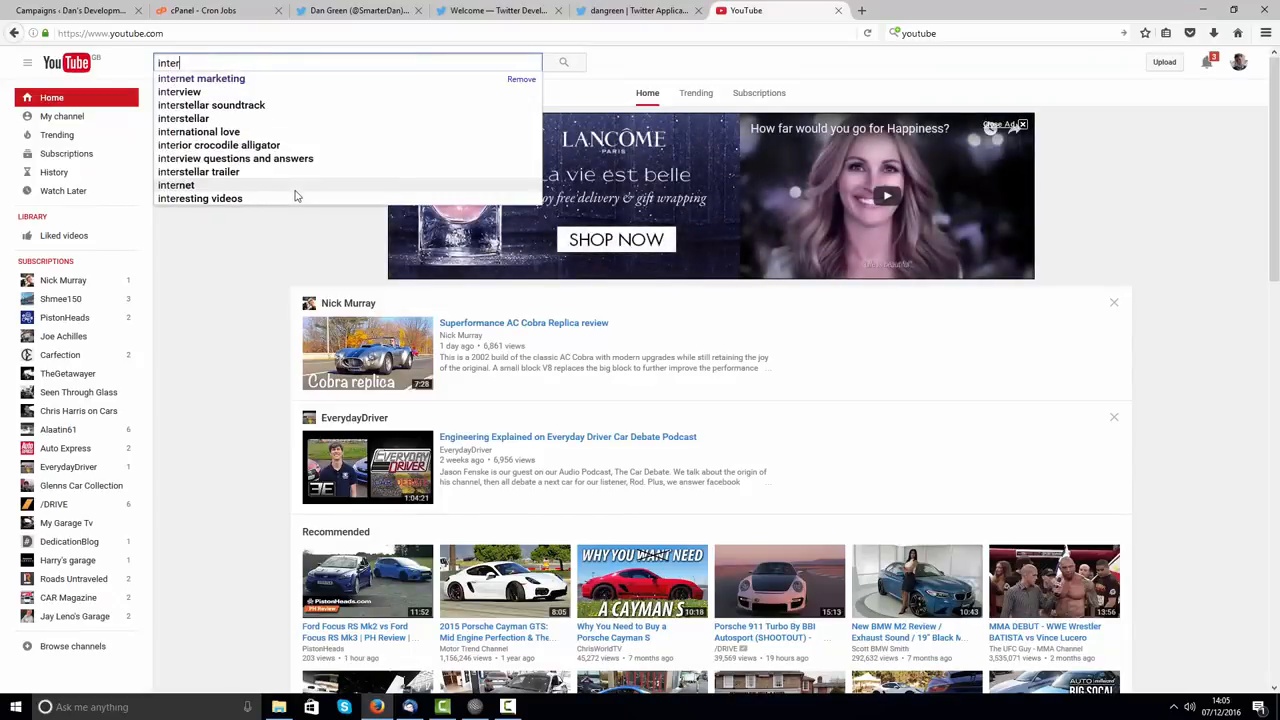
click(232, 79)
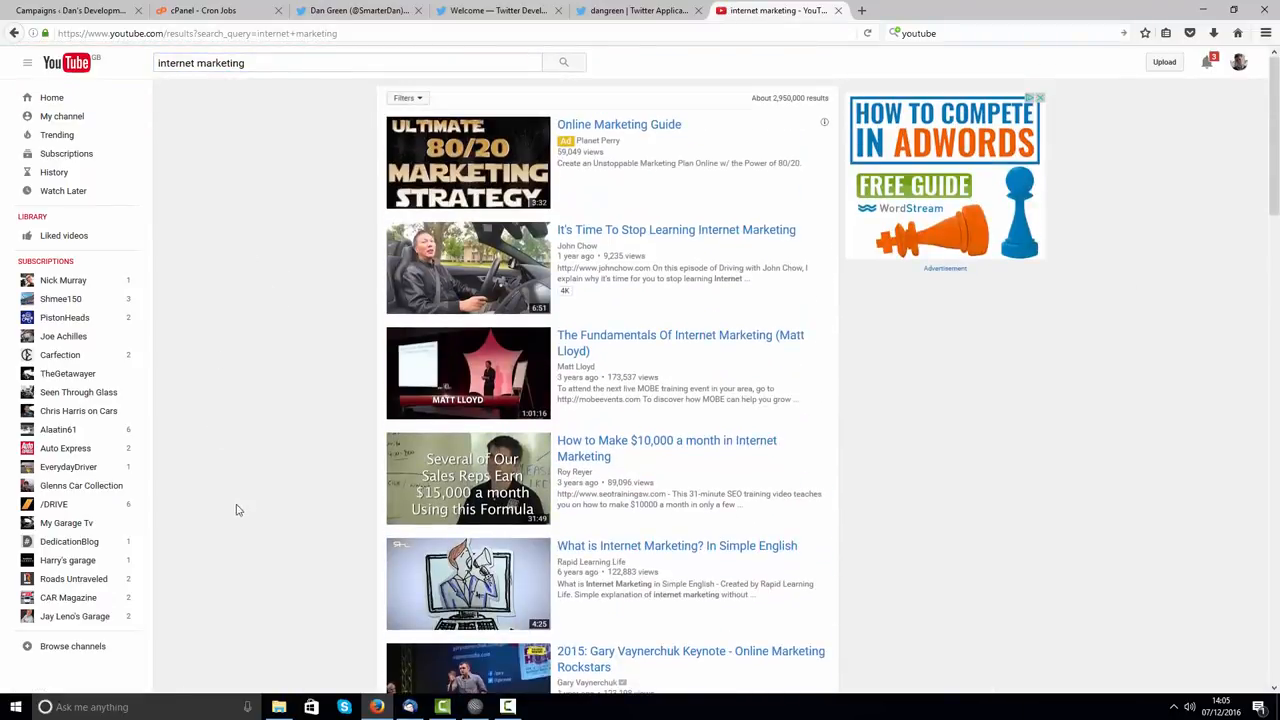
scroll(291, 192, down, 2)
scroll(290, 232, down, 3)
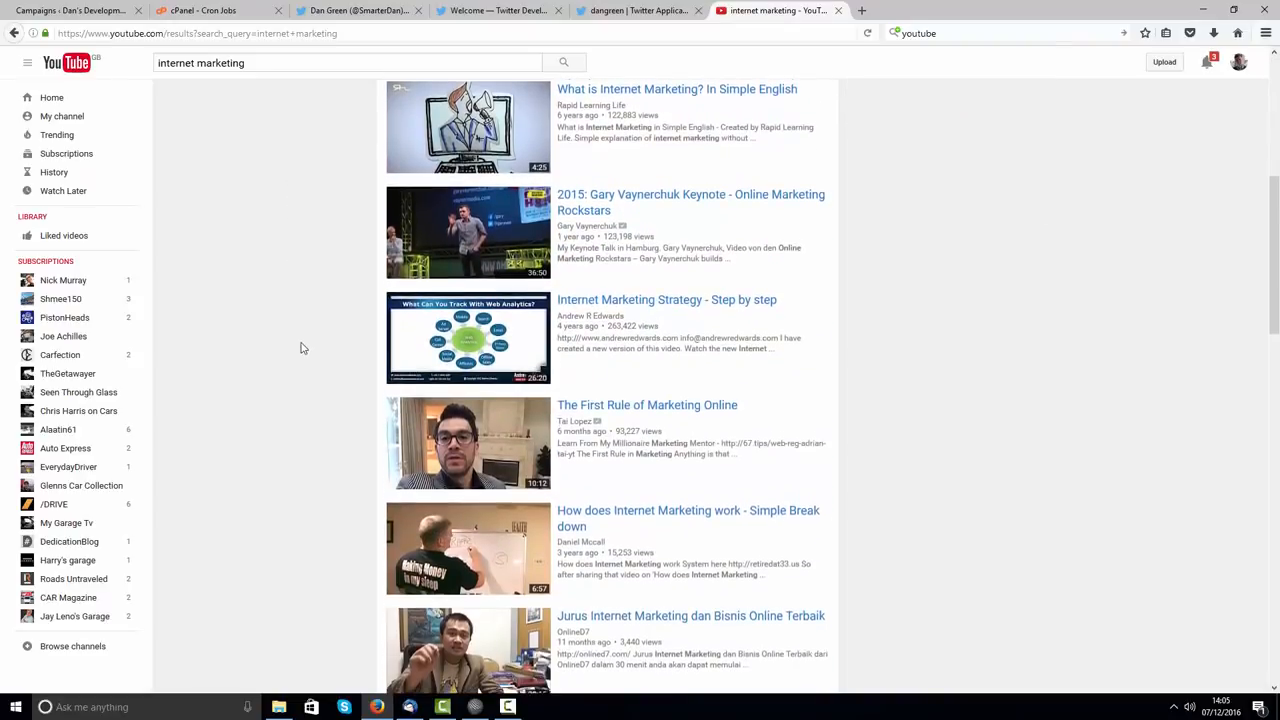
scroll(302, 347, down, 2)
scroll(300, 344, down, 2)
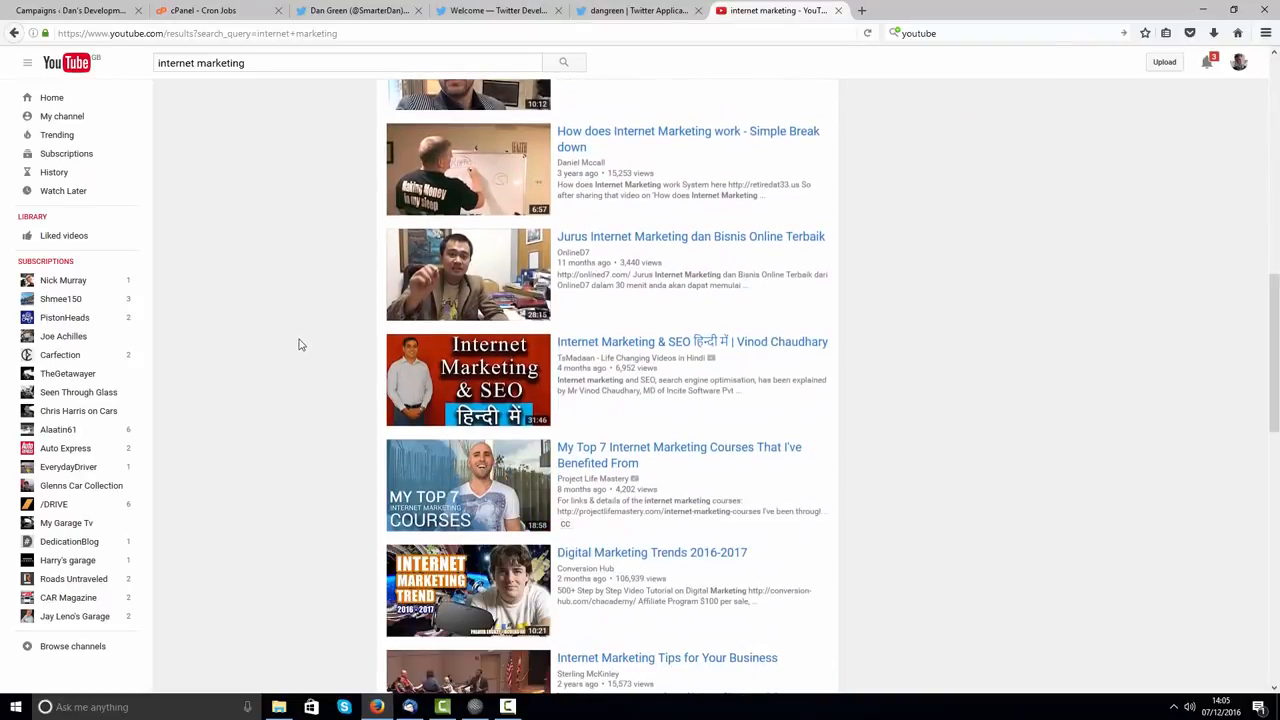
scroll(298, 344, down, 2)
click(603, 330)
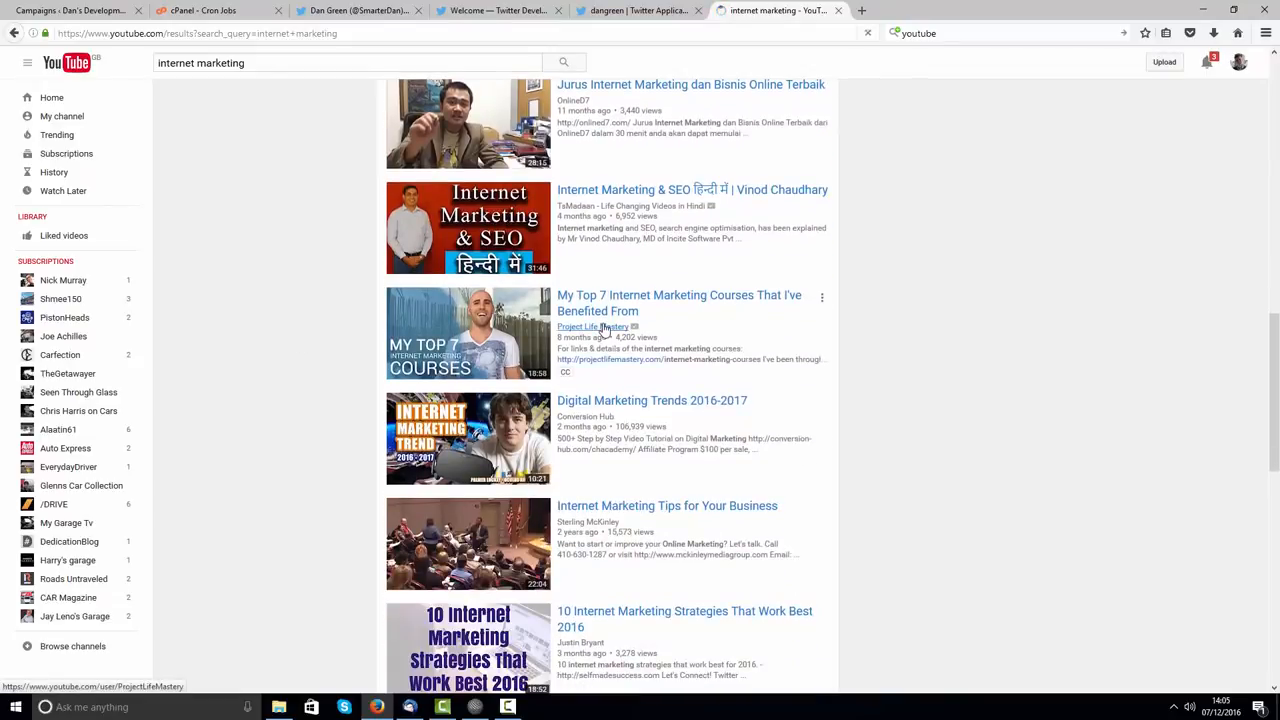
mouse_move(603, 330)
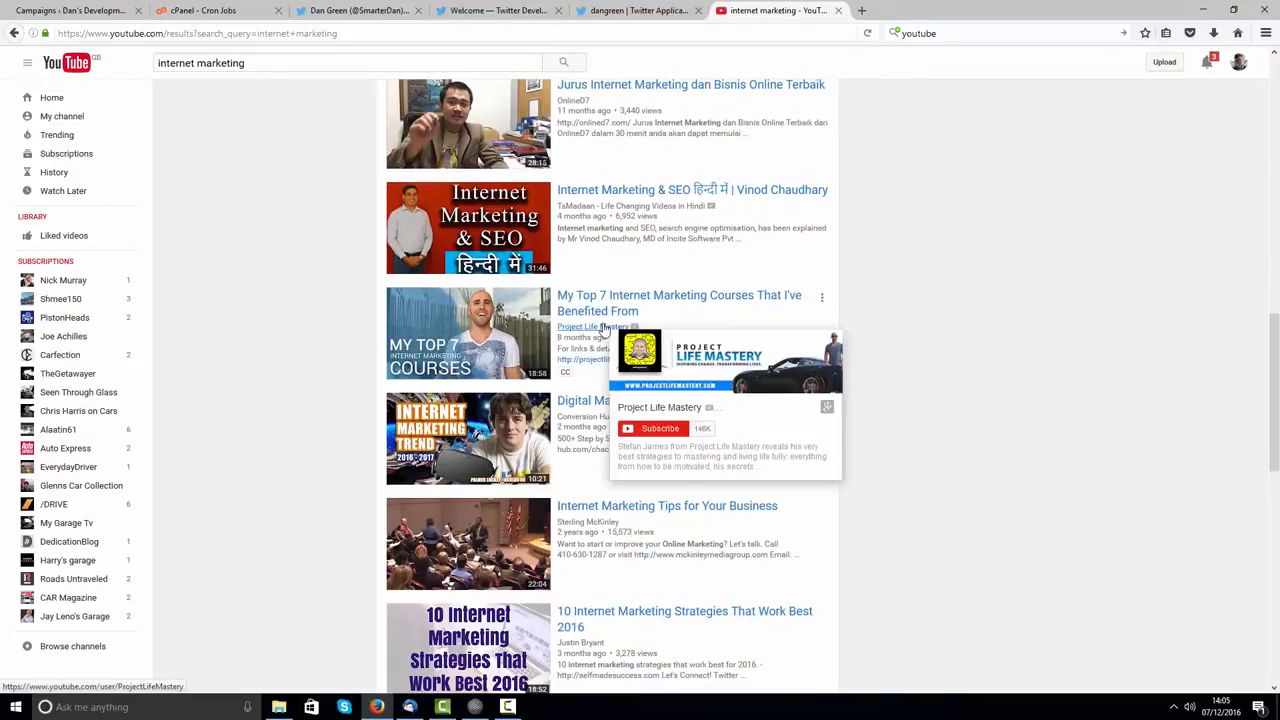
scroll(300, 325, down, 2)
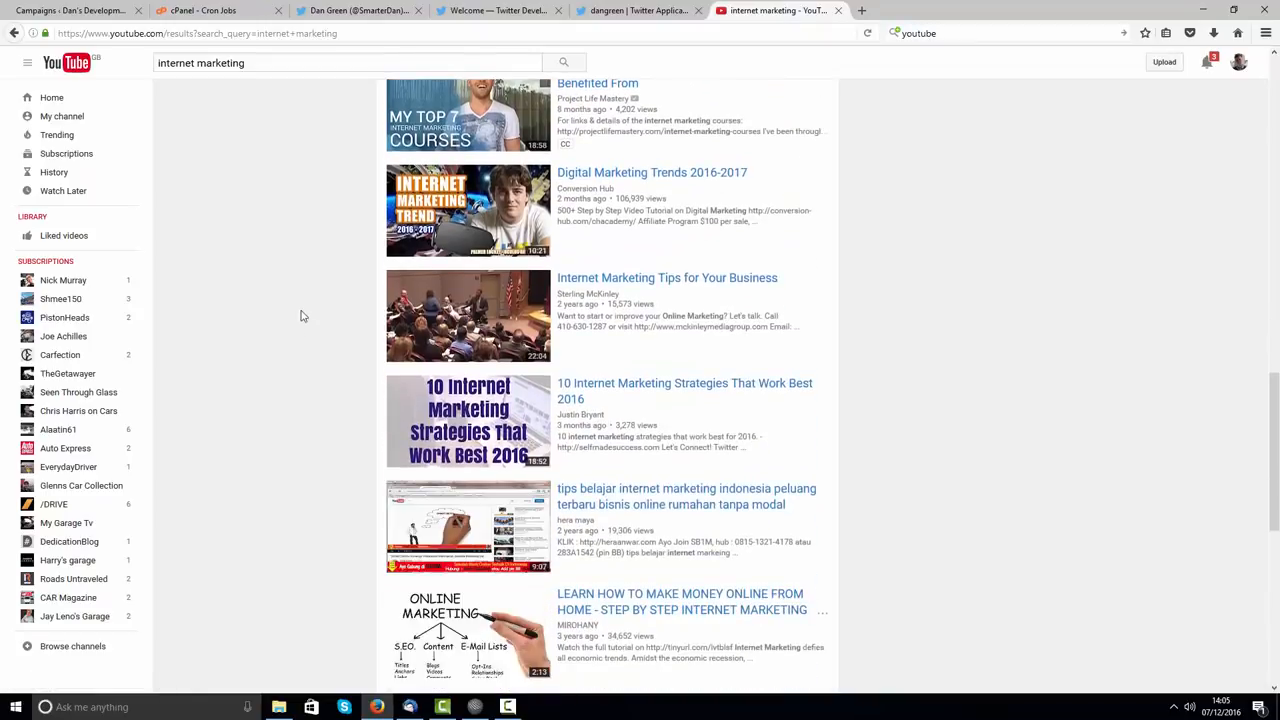
scroll(310, 307, down, 2)
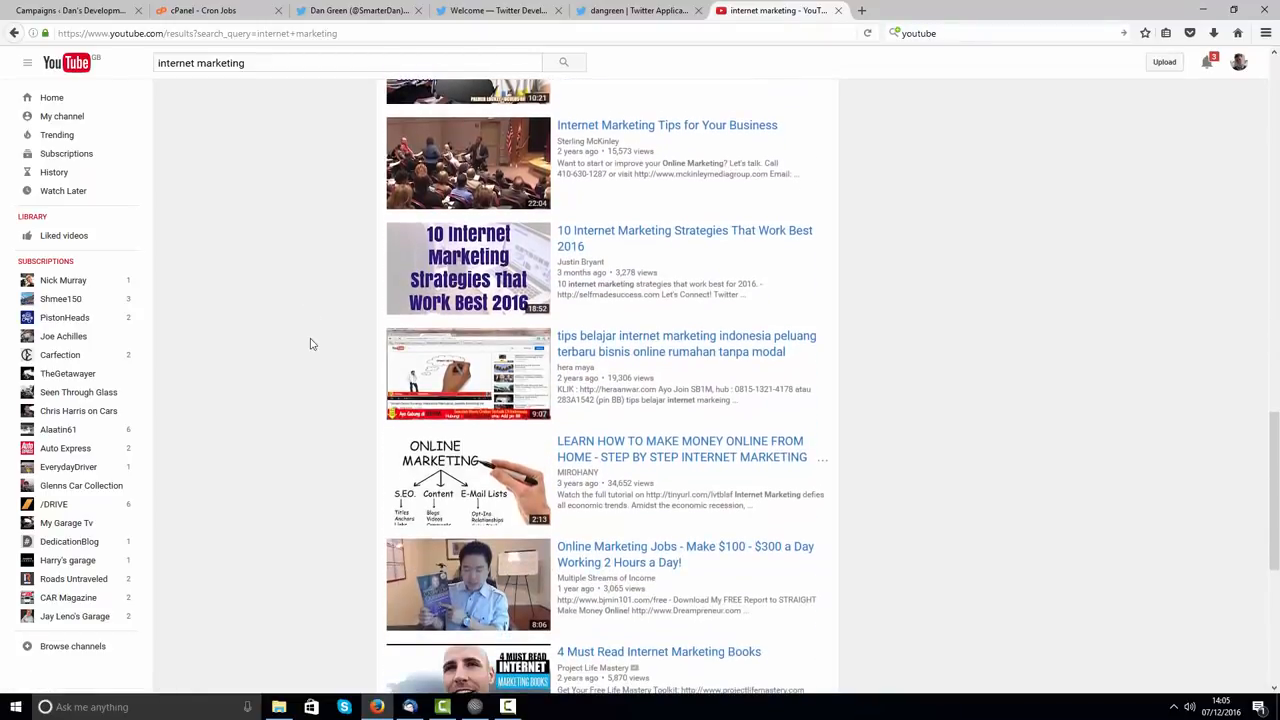
scroll(311, 343, down, 3)
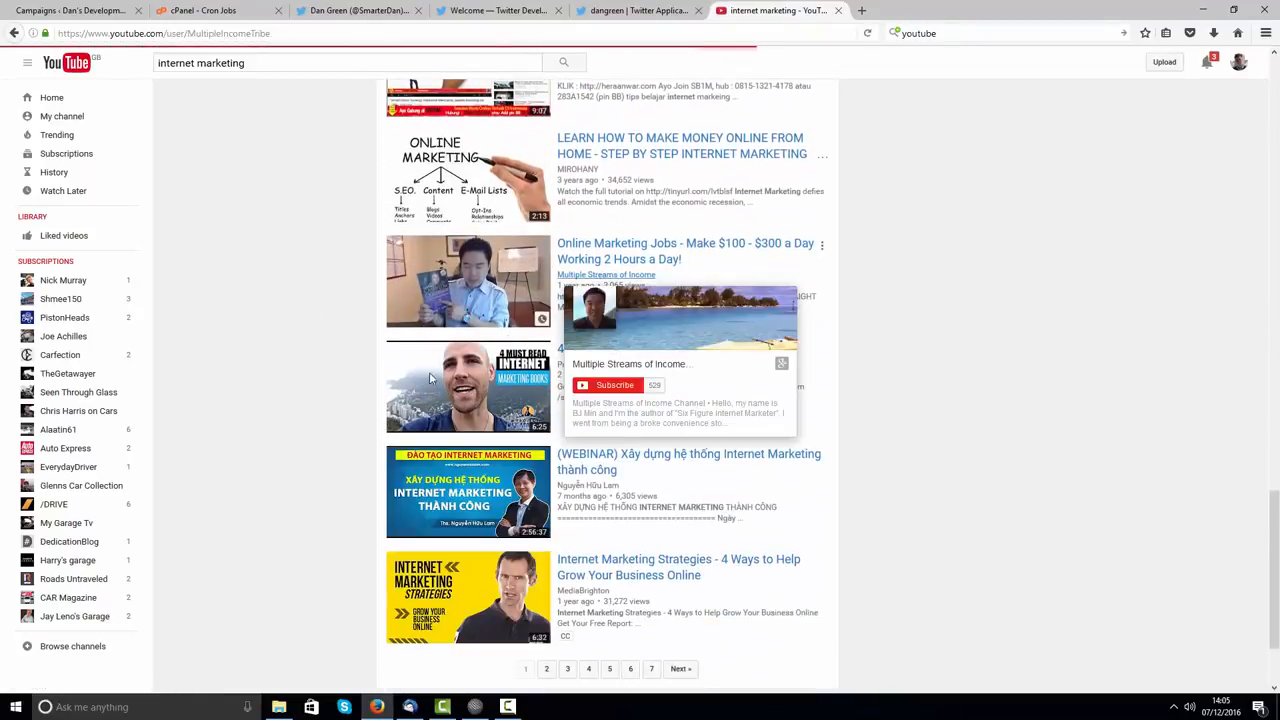
click(606, 274)
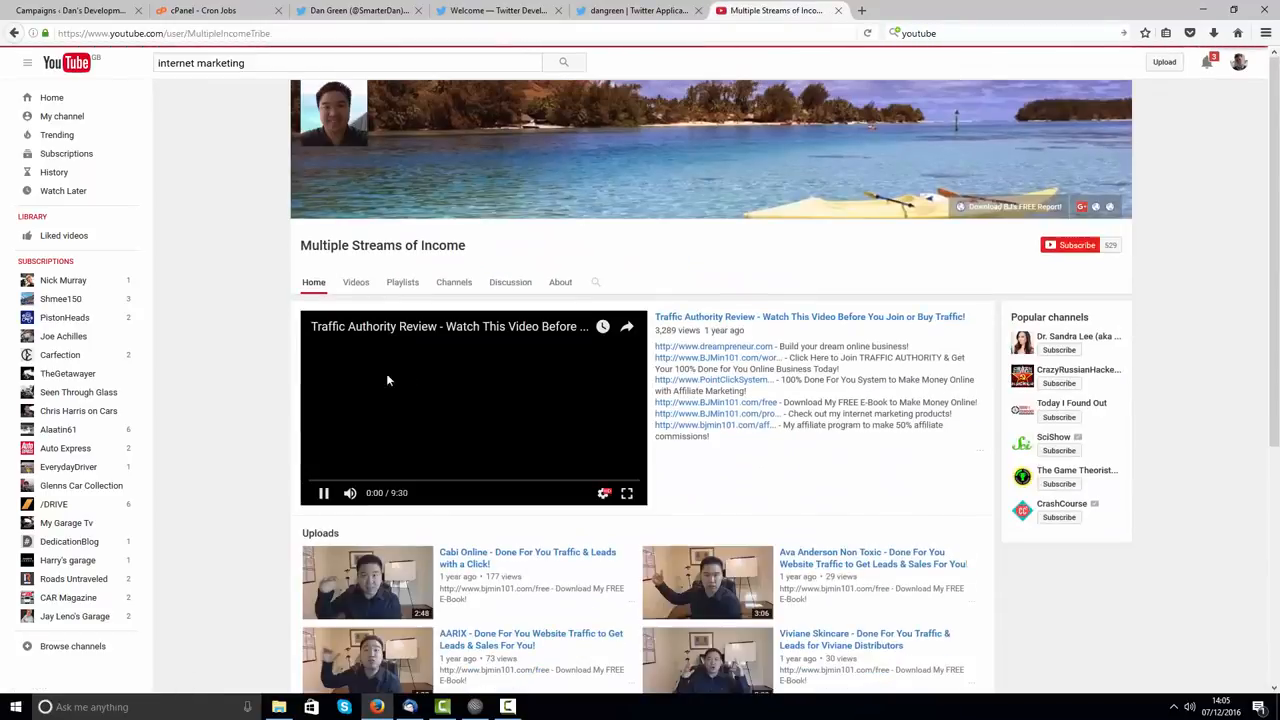
Step: Pause the channel's autoplaying video and copy the channel's web address
click(312, 488)
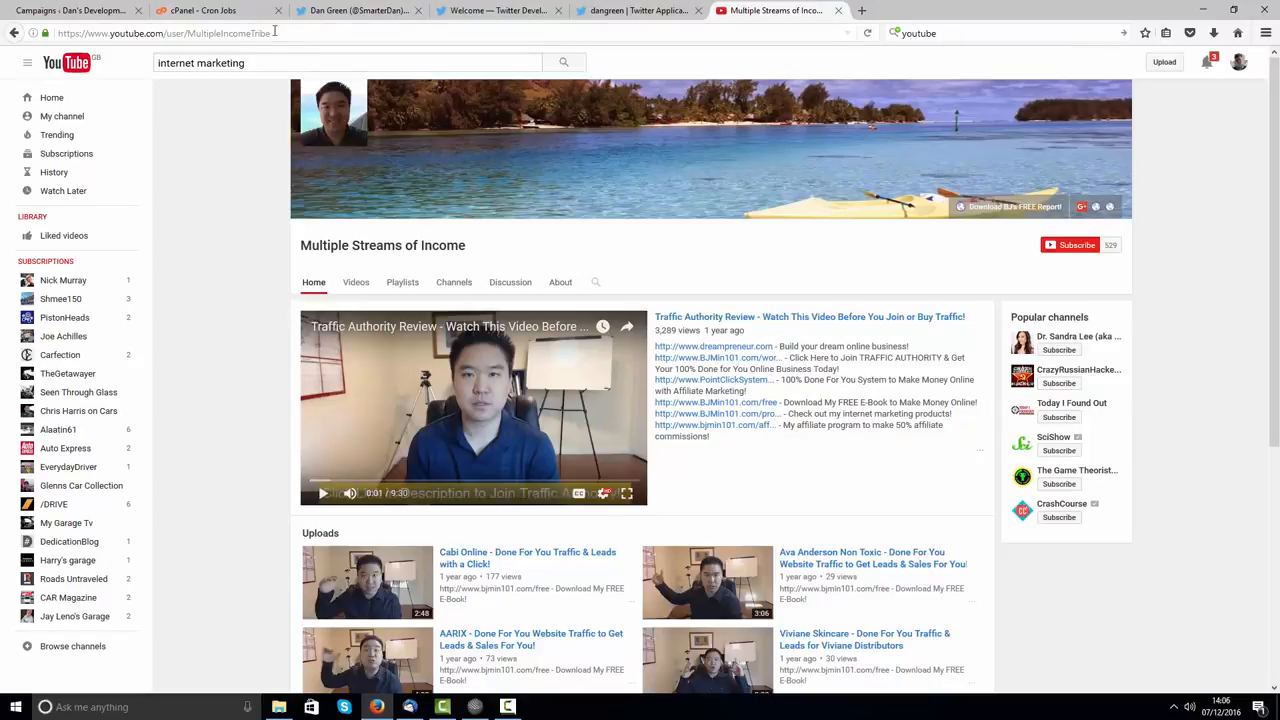
click(274, 32)
right_click(140, 34)
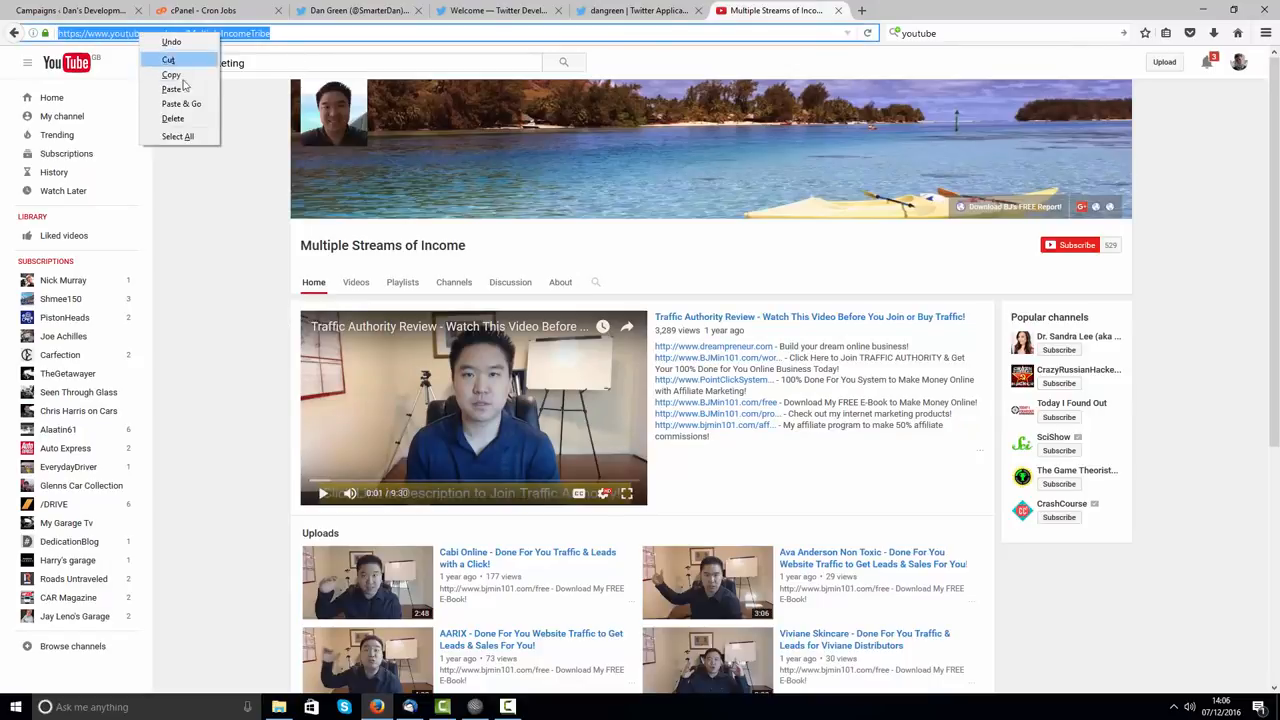
click(171, 75)
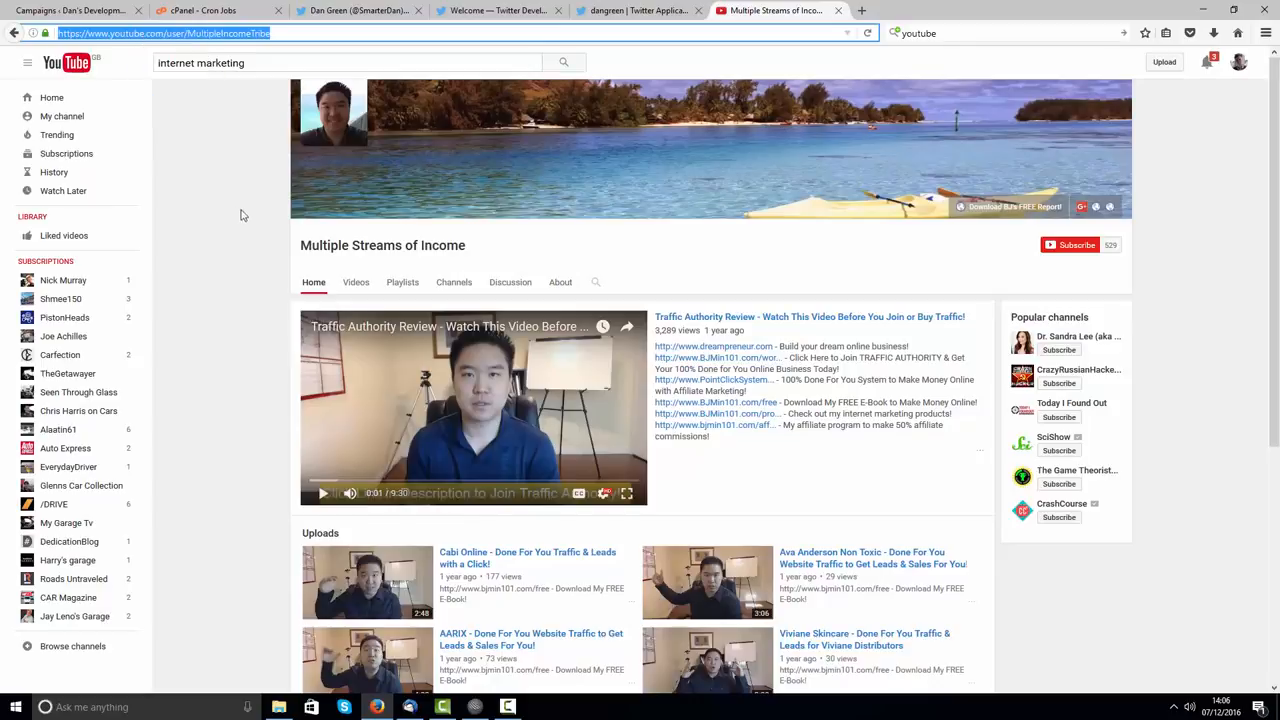
drag(278, 33, 18, 33)
click(423, 380)
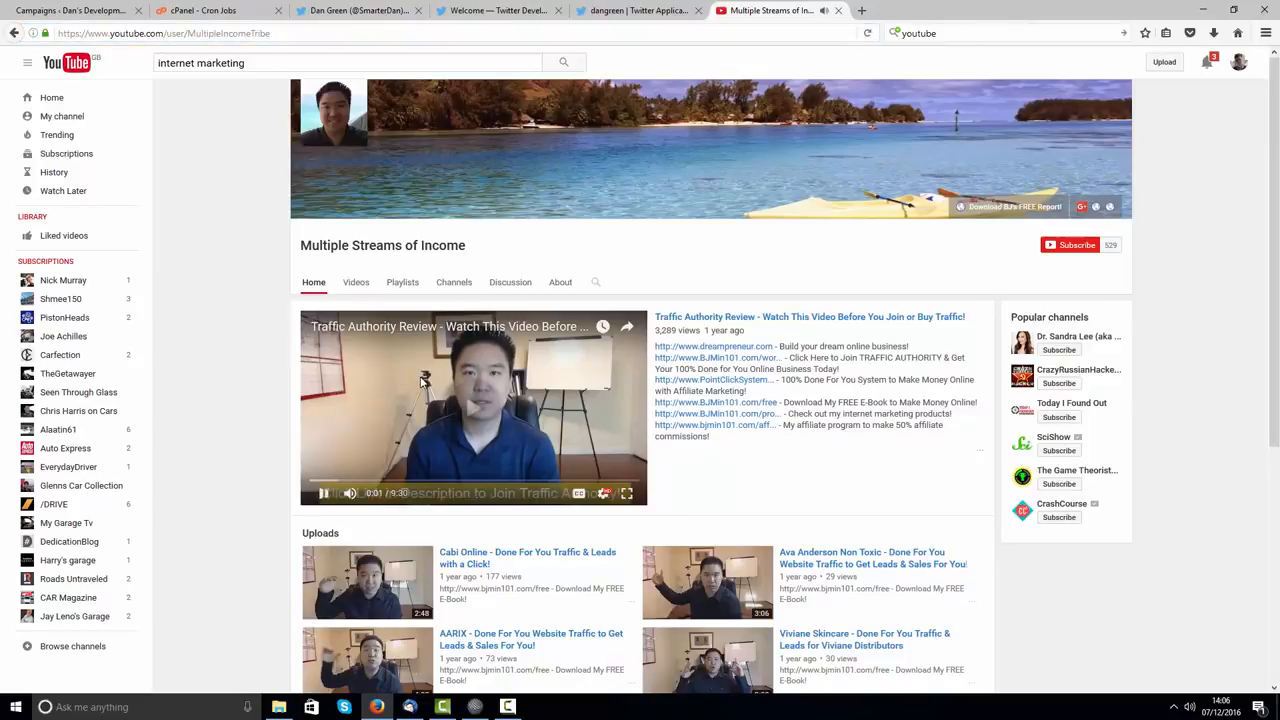
click(394, 412)
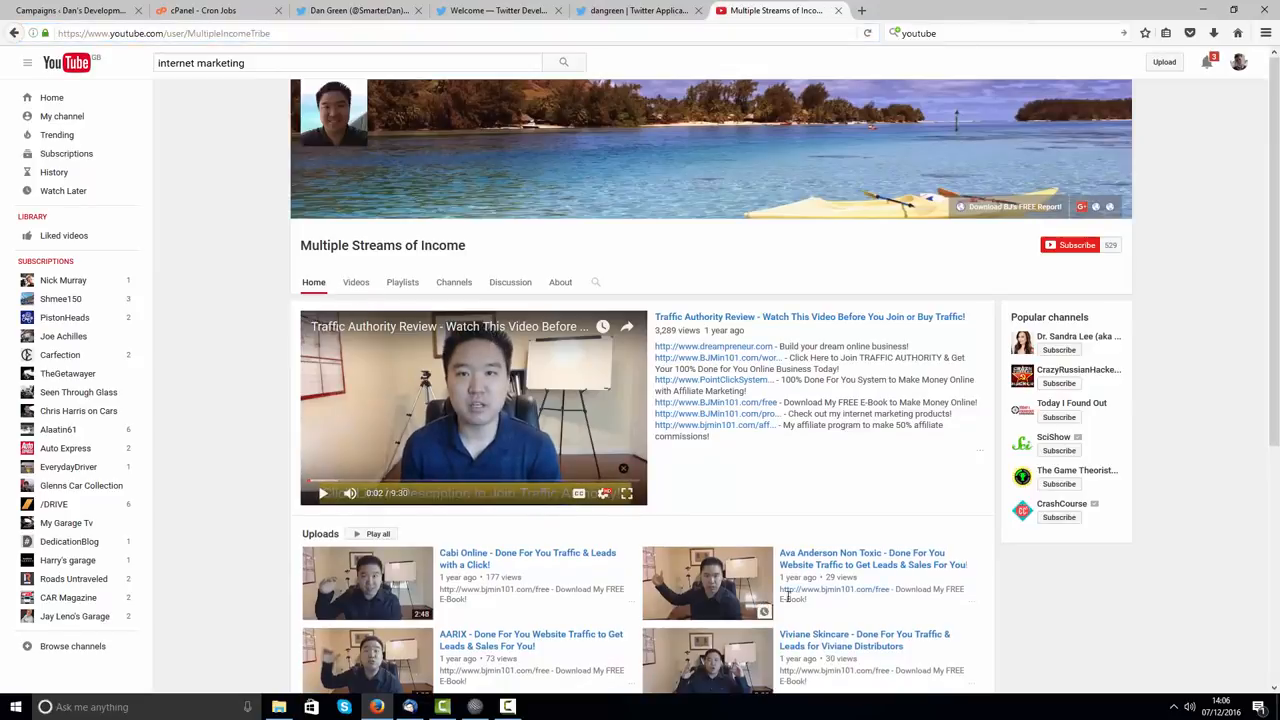
Step: Open one of the channel's uploads, inspect its address, and return to the channel
click(752, 595)
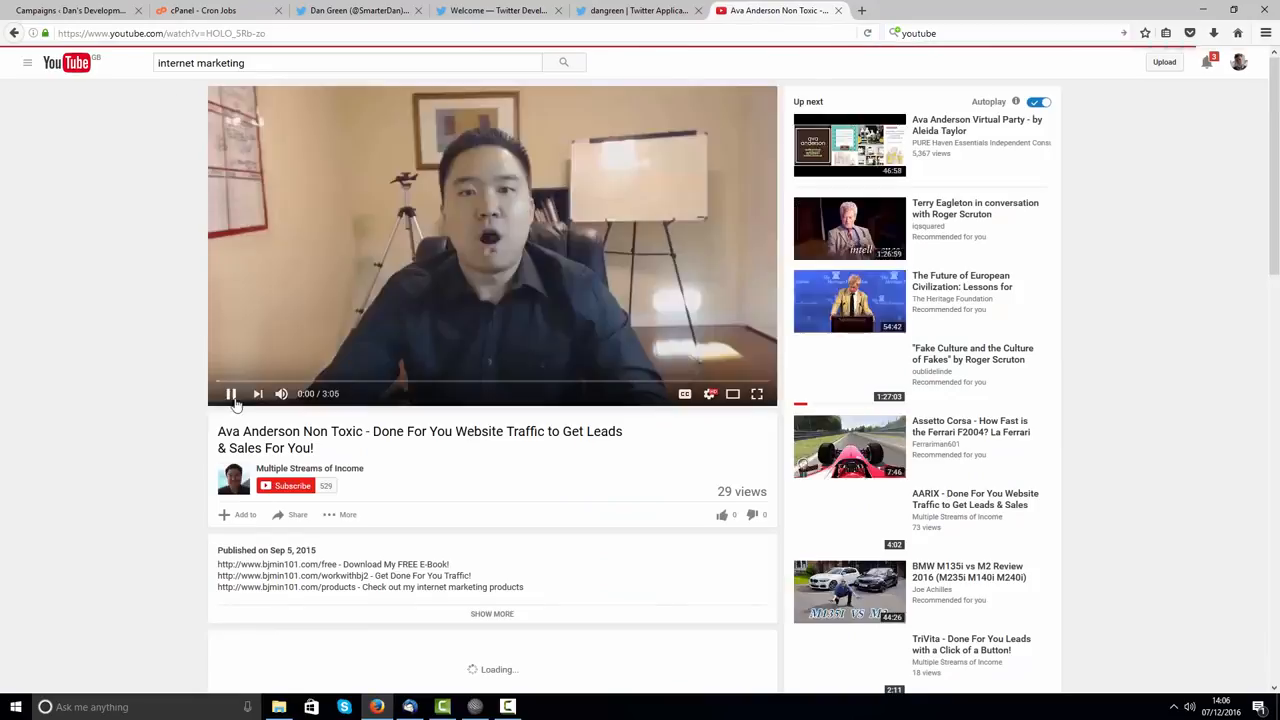
click(231, 396)
click(297, 33)
click(297, 33)
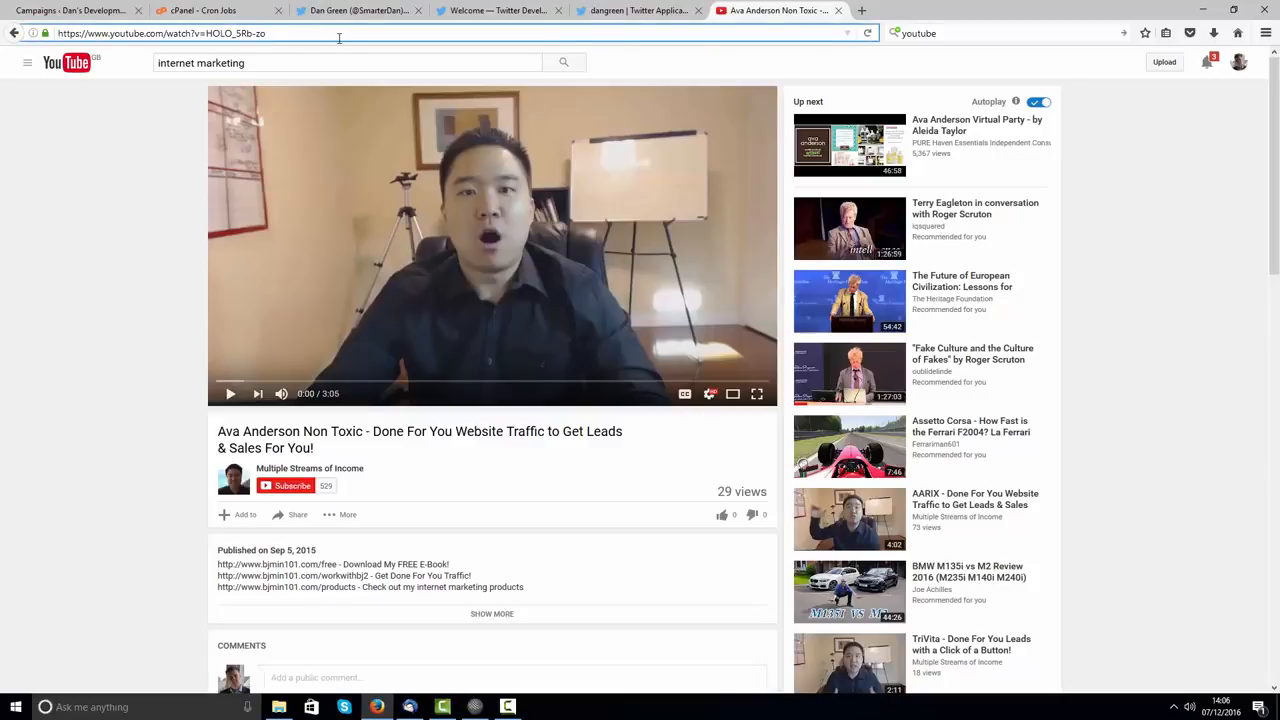
drag(300, 34, 10, 32)
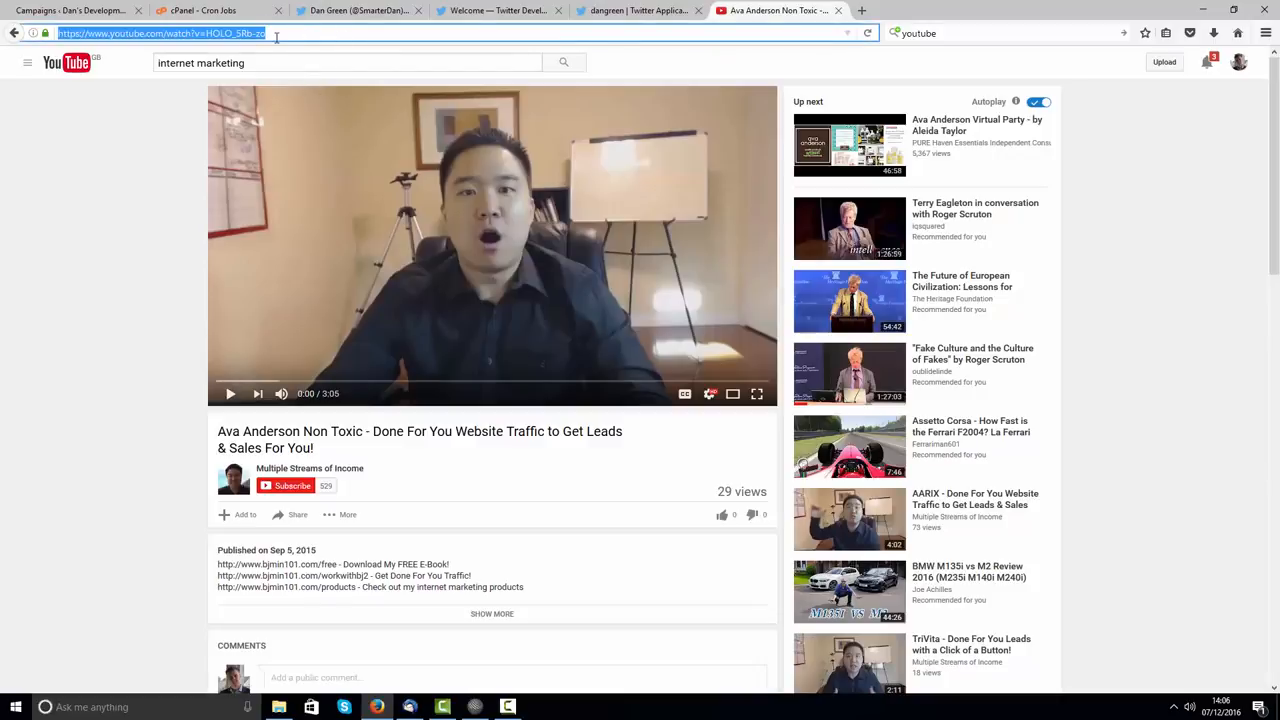
click(236, 34)
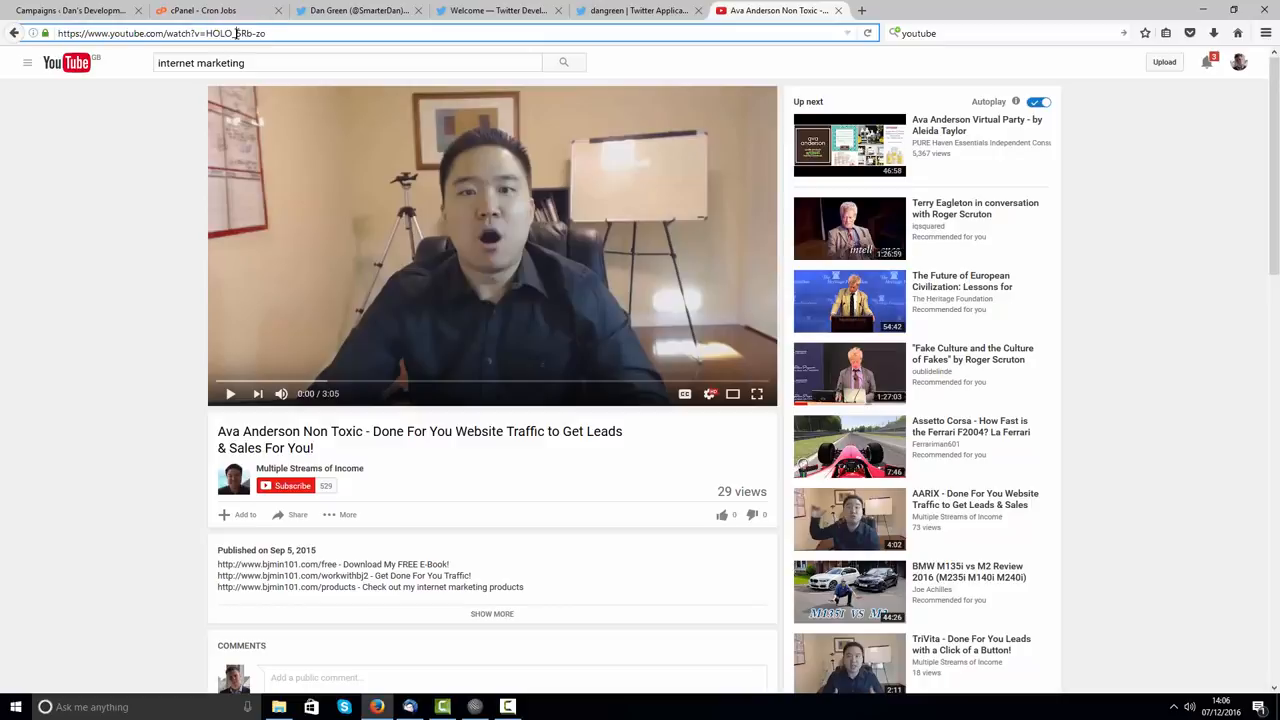
click(14, 33)
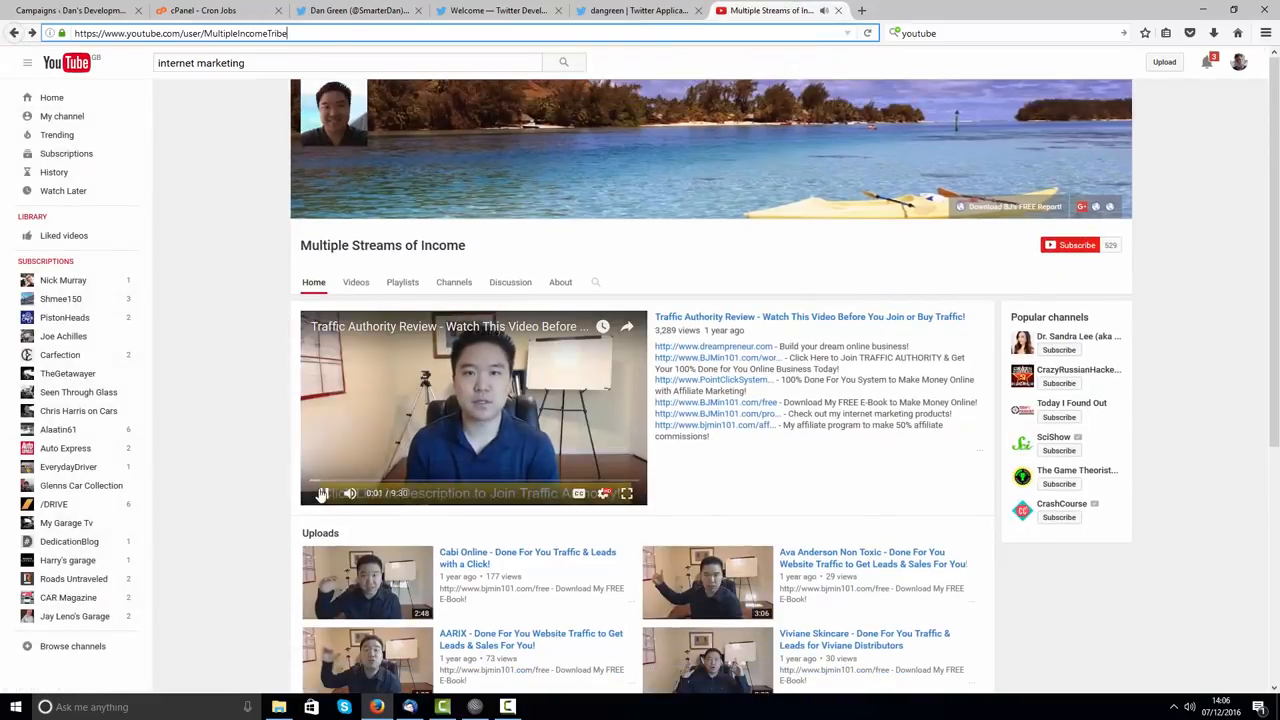
Step: Select the full channel address for copying
click(301, 33)
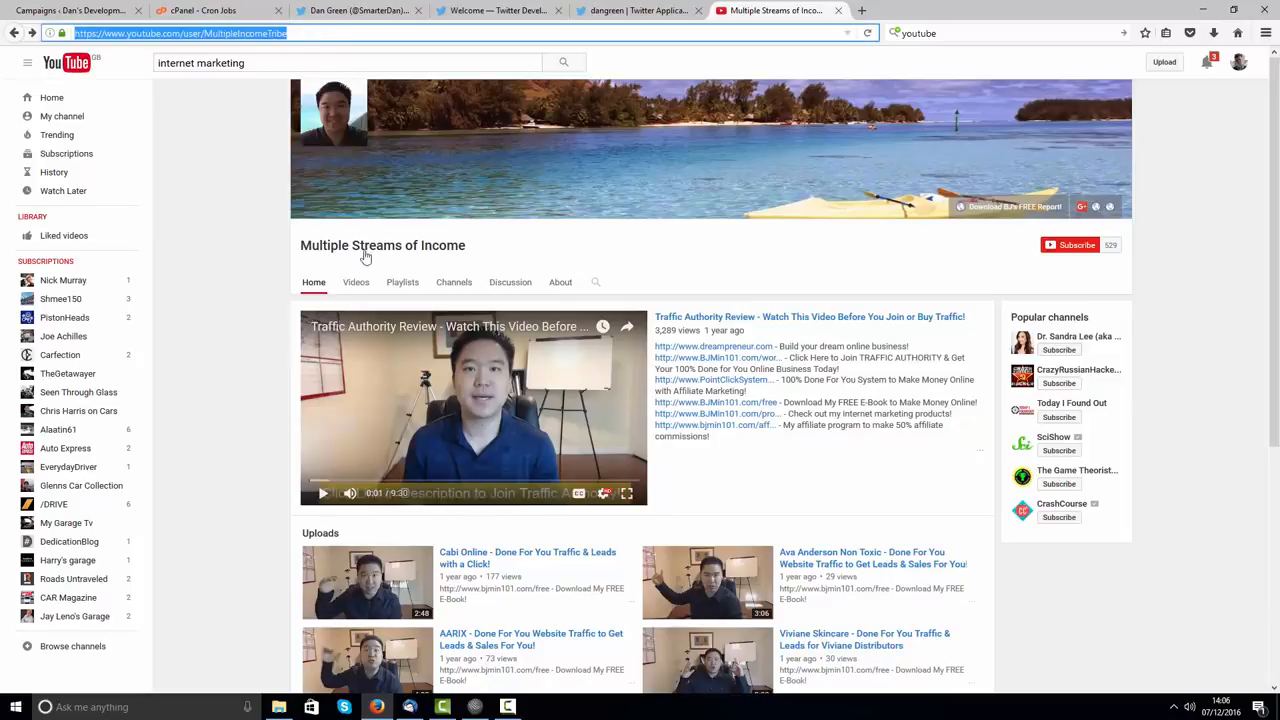
click(312, 33)
drag(312, 33, 47, 30)
right_click(138, 35)
Step: Paste the MultipleIncomeTribe channel address into the Video tab's URL field
click(190, 79)
click(69, 12)
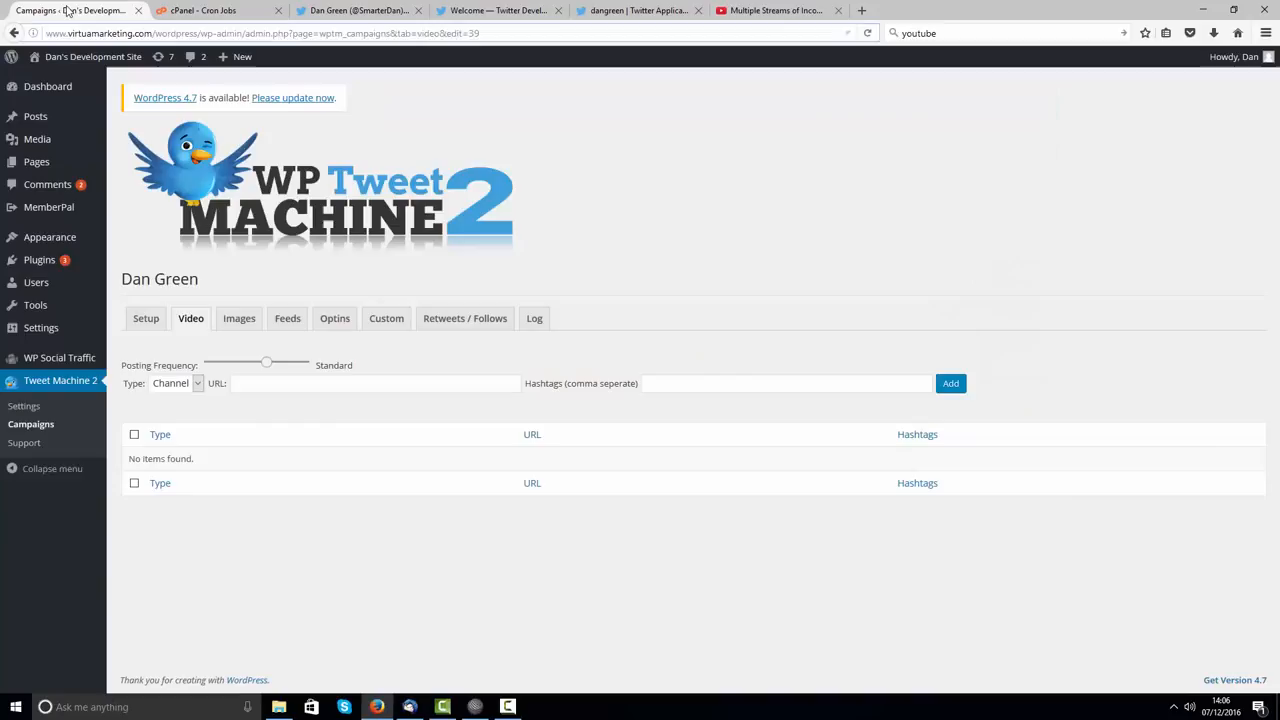
right_click(279, 389)
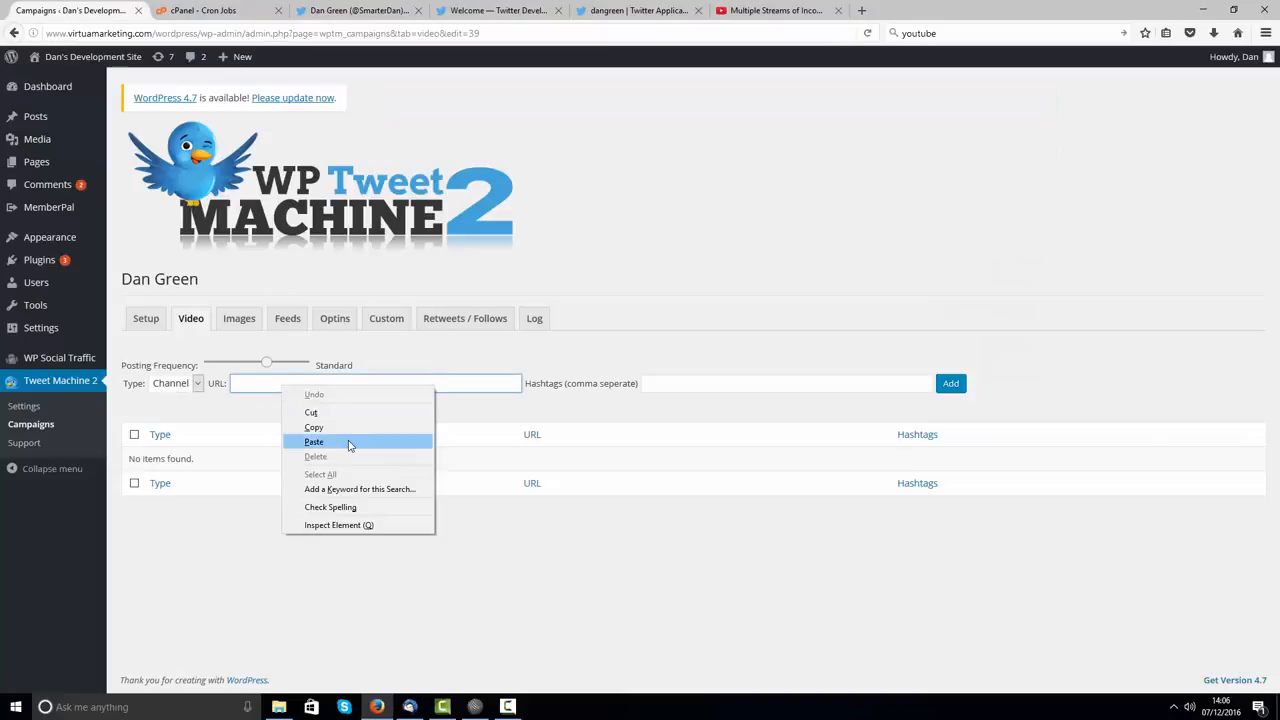
click(313, 442)
Step: Add it as a Channel entry tagged #seo, #marketing, #intenetmarketing
click(669, 386)
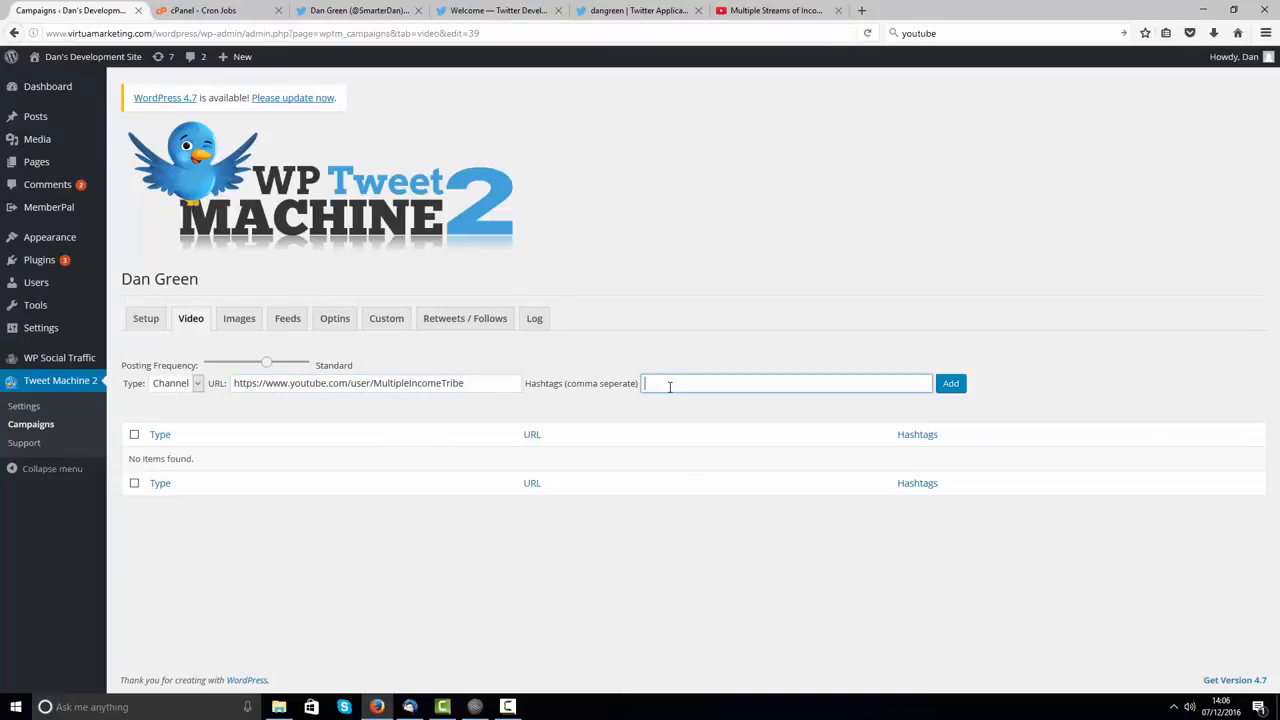
text(#)
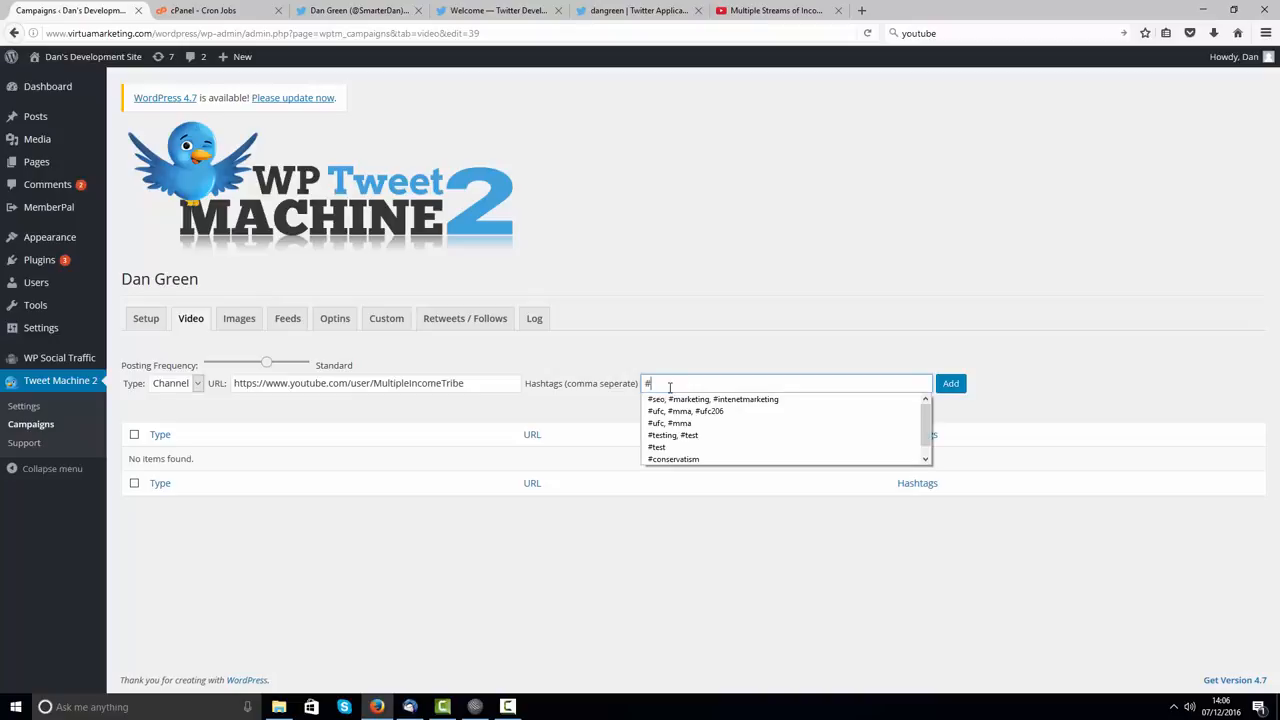
click(700, 400)
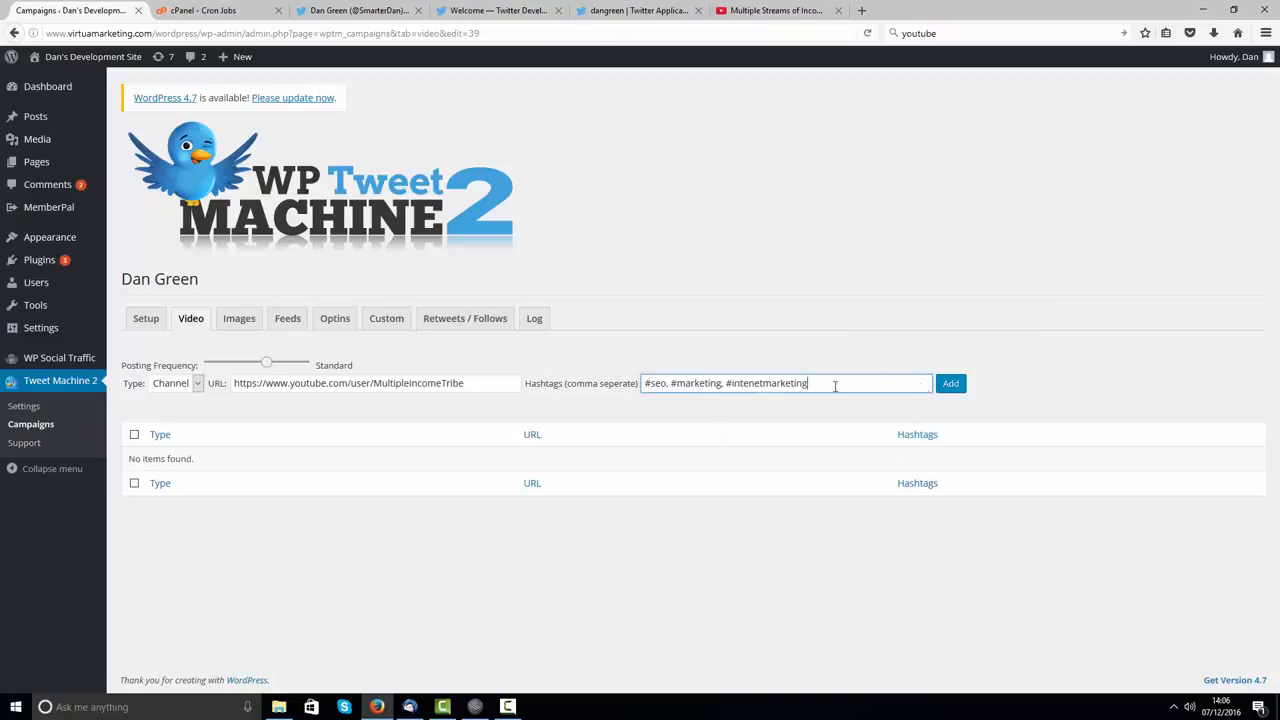
click(188, 386)
click(179, 401)
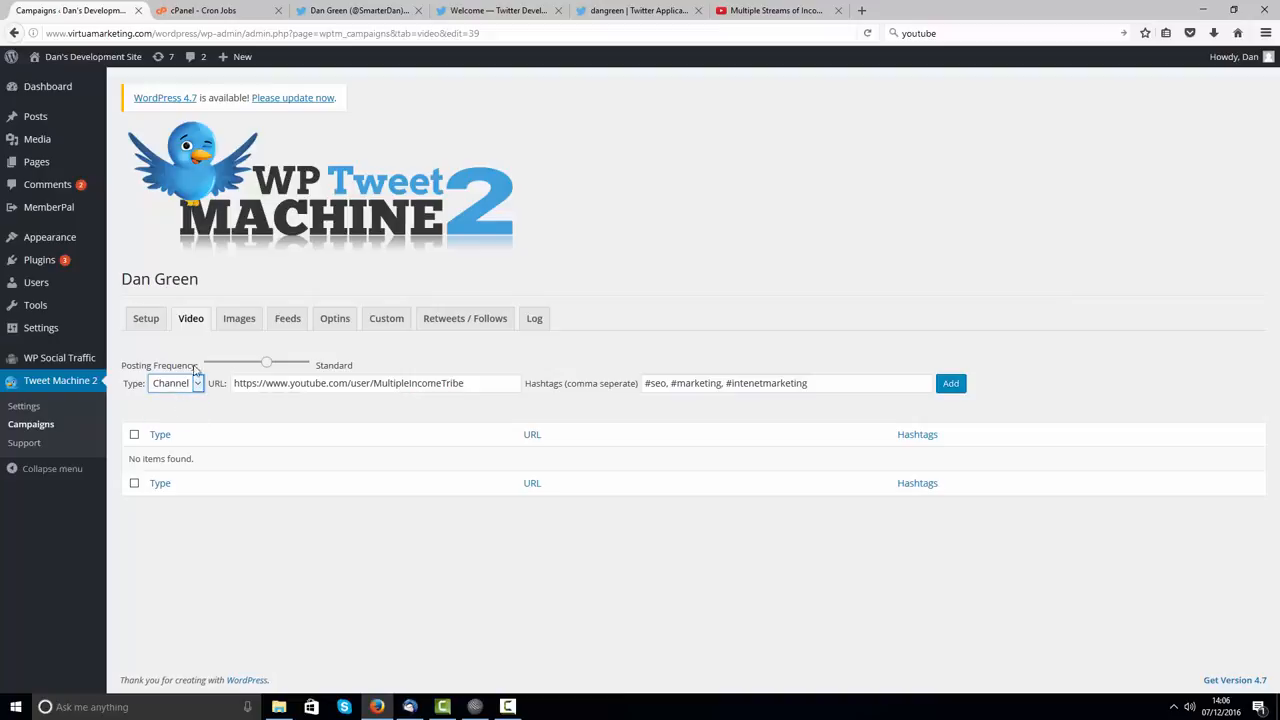
click(950, 384)
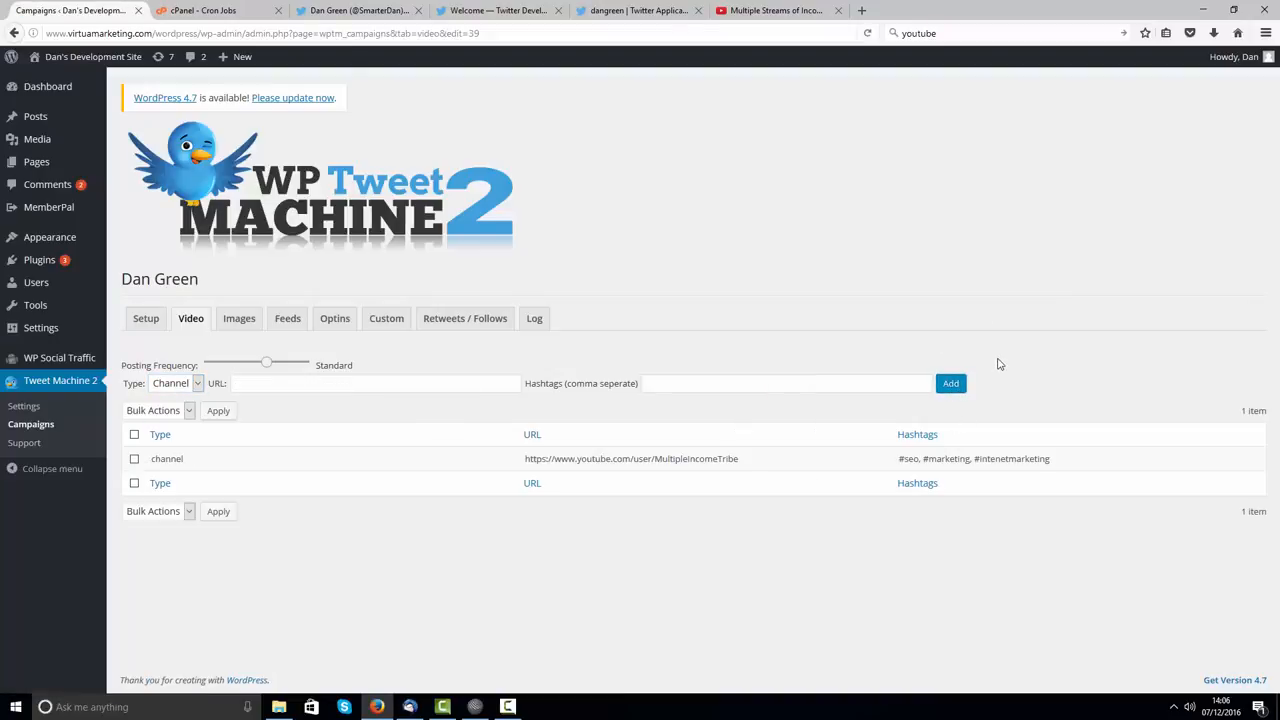
click(776, 10)
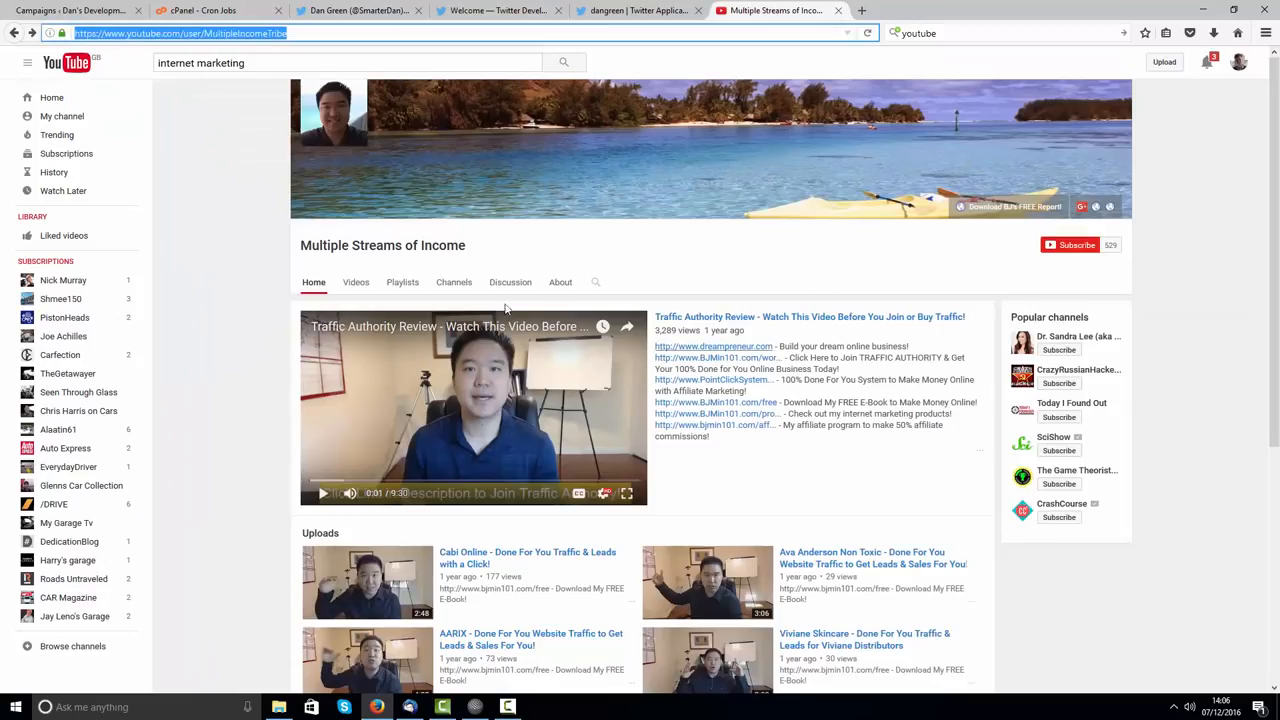
Step: Open the channel's Traffic Authority playlist and copy its web address
click(408, 284)
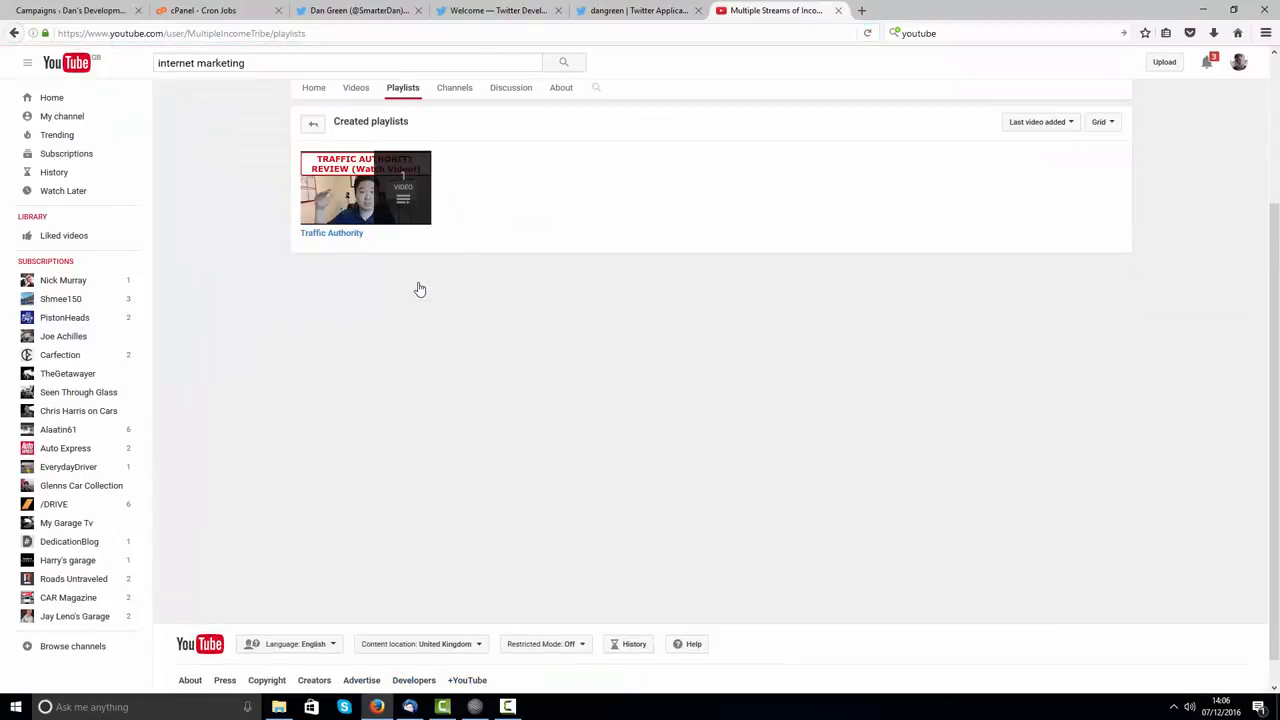
click(336, 236)
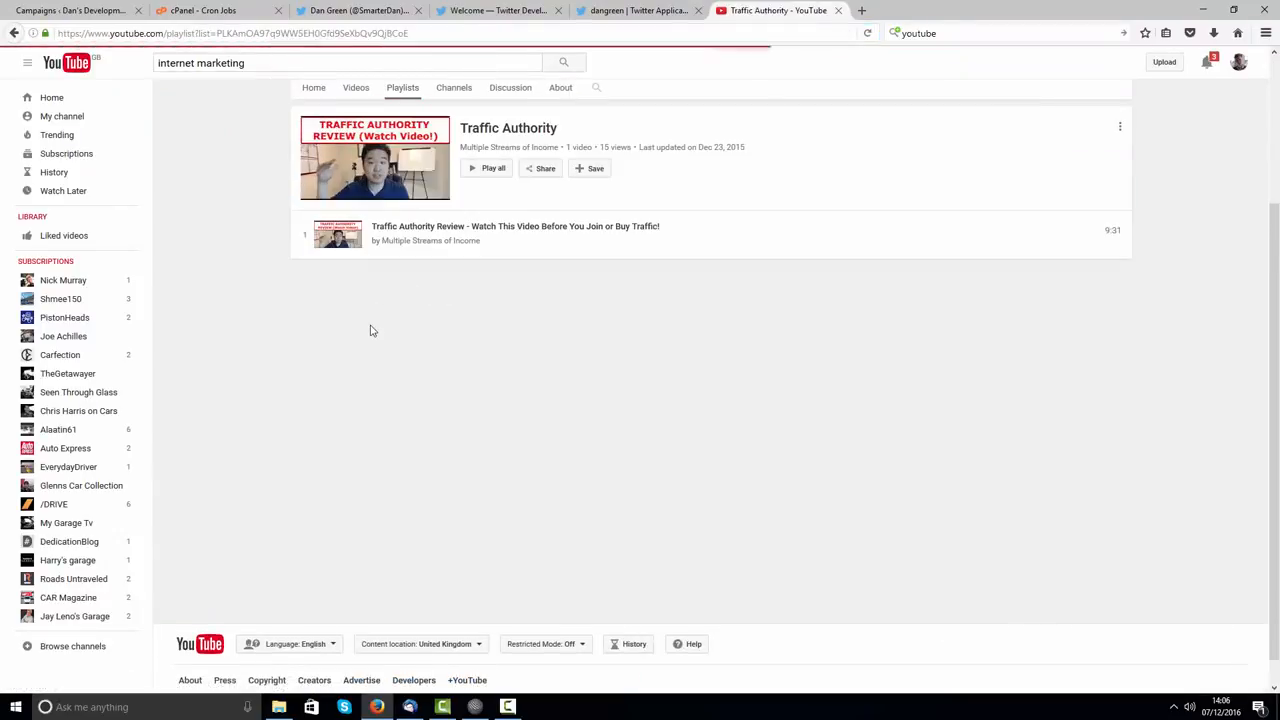
click(147, 34)
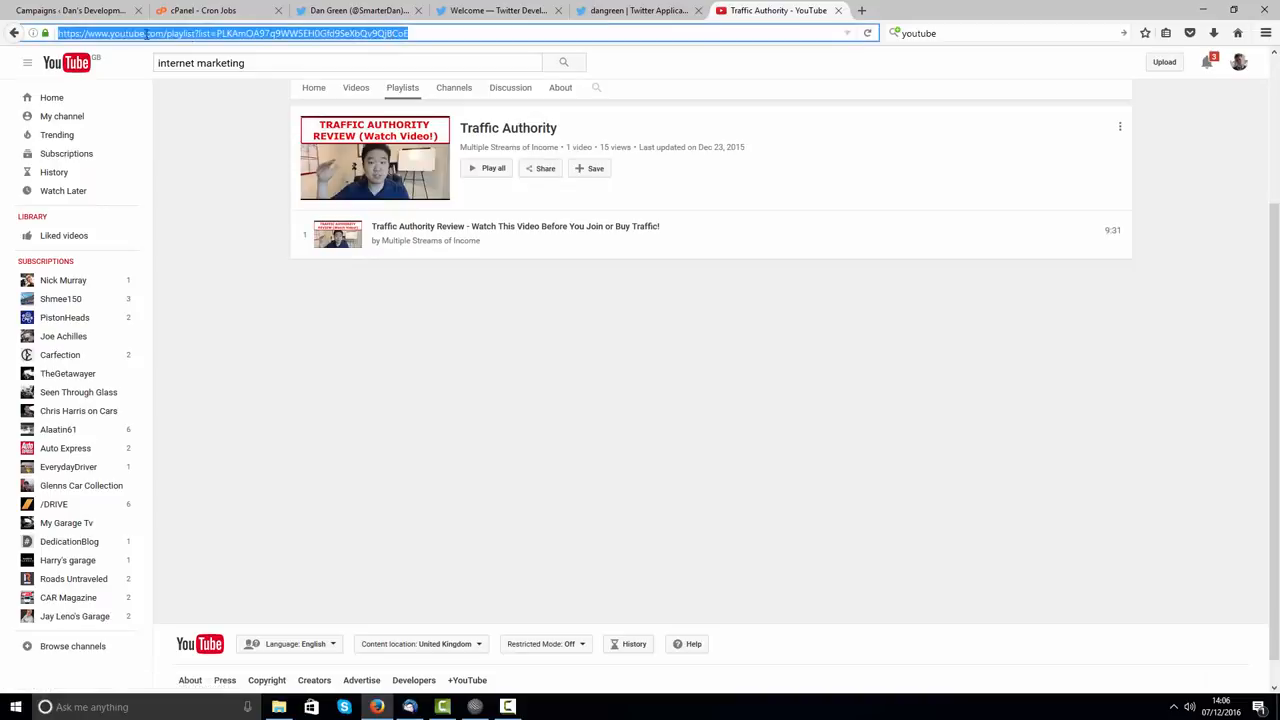
right_click(356, 34)
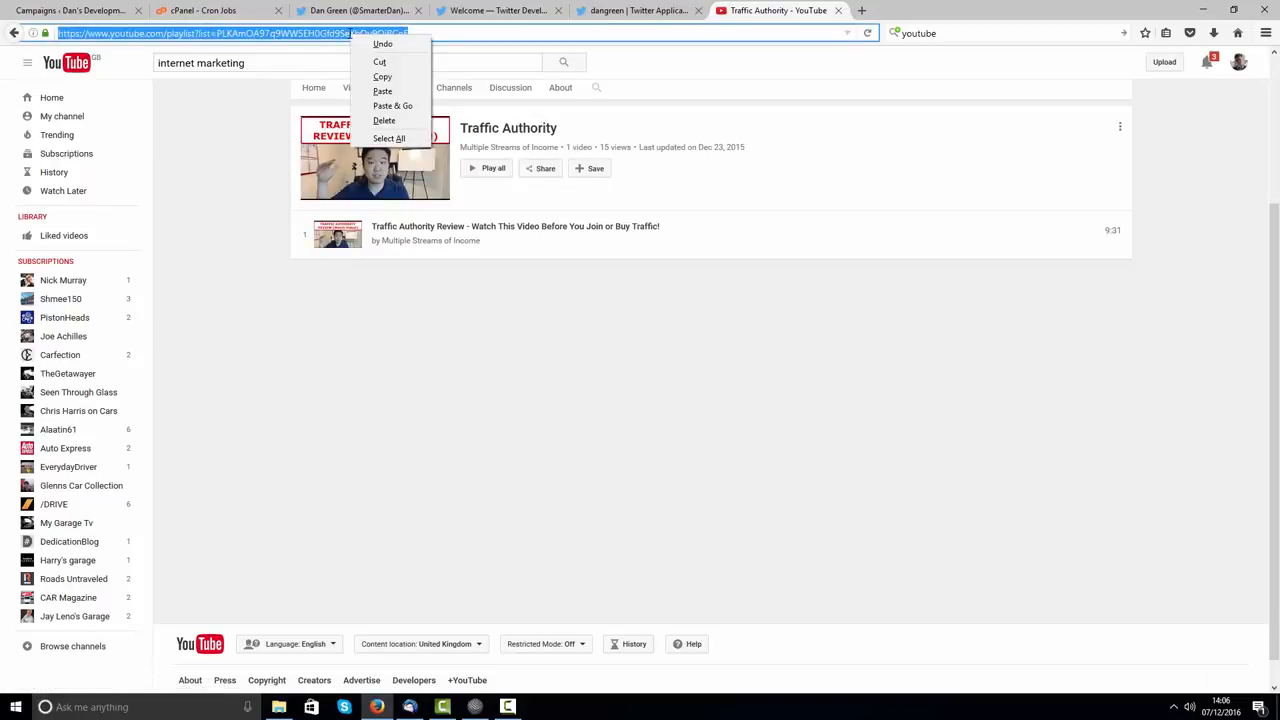
click(395, 79)
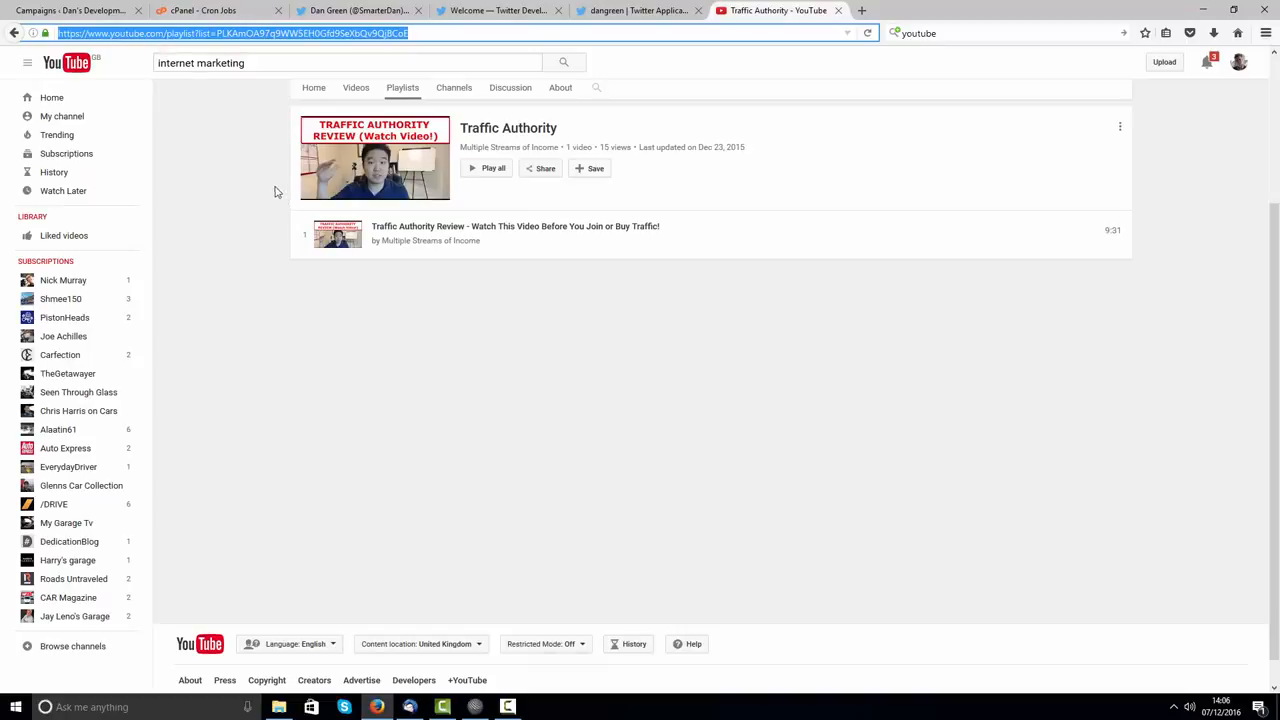
Step: Go back to the channel, reopen the Traffic Authority playlist, and copy its address again
click(13, 33)
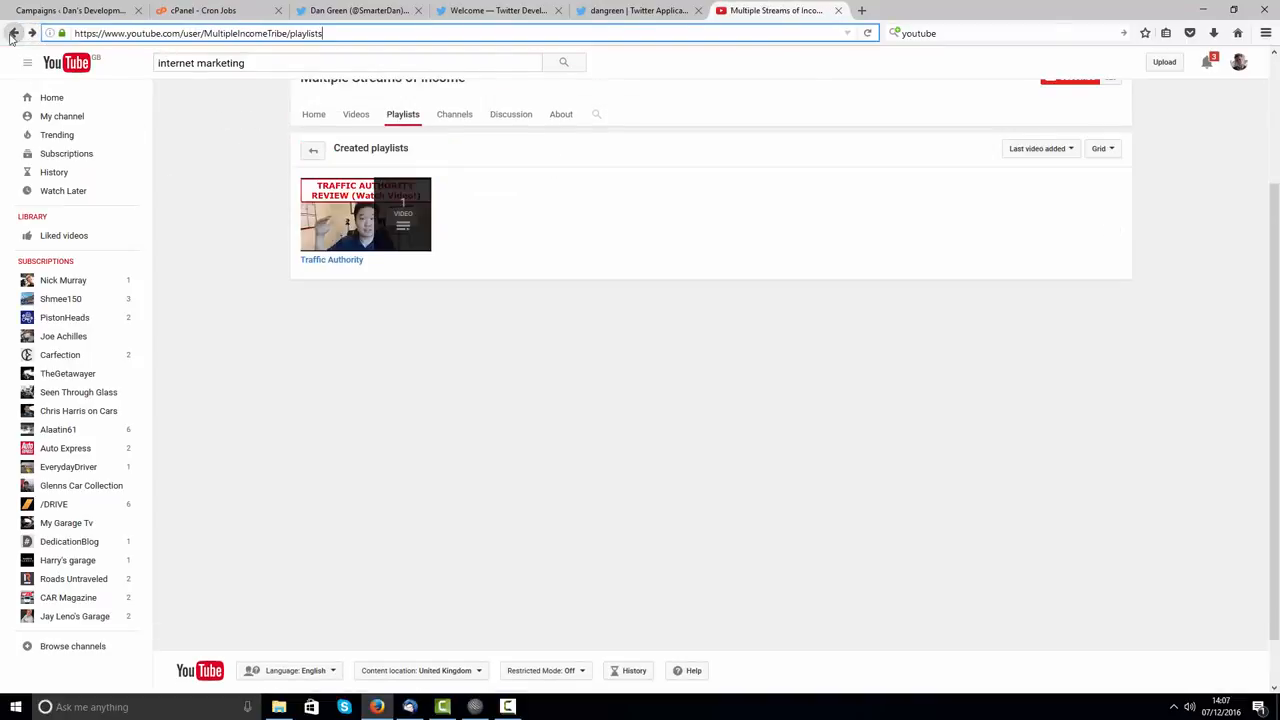
click(12, 35)
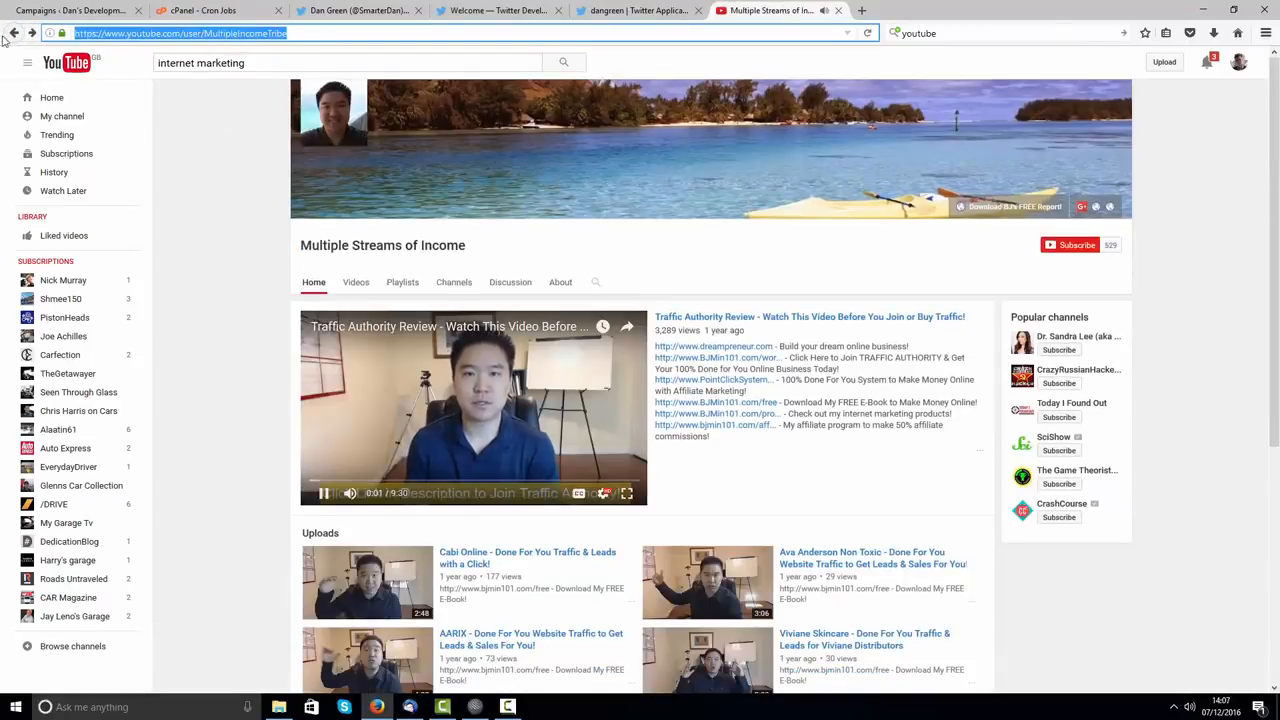
click(412, 470)
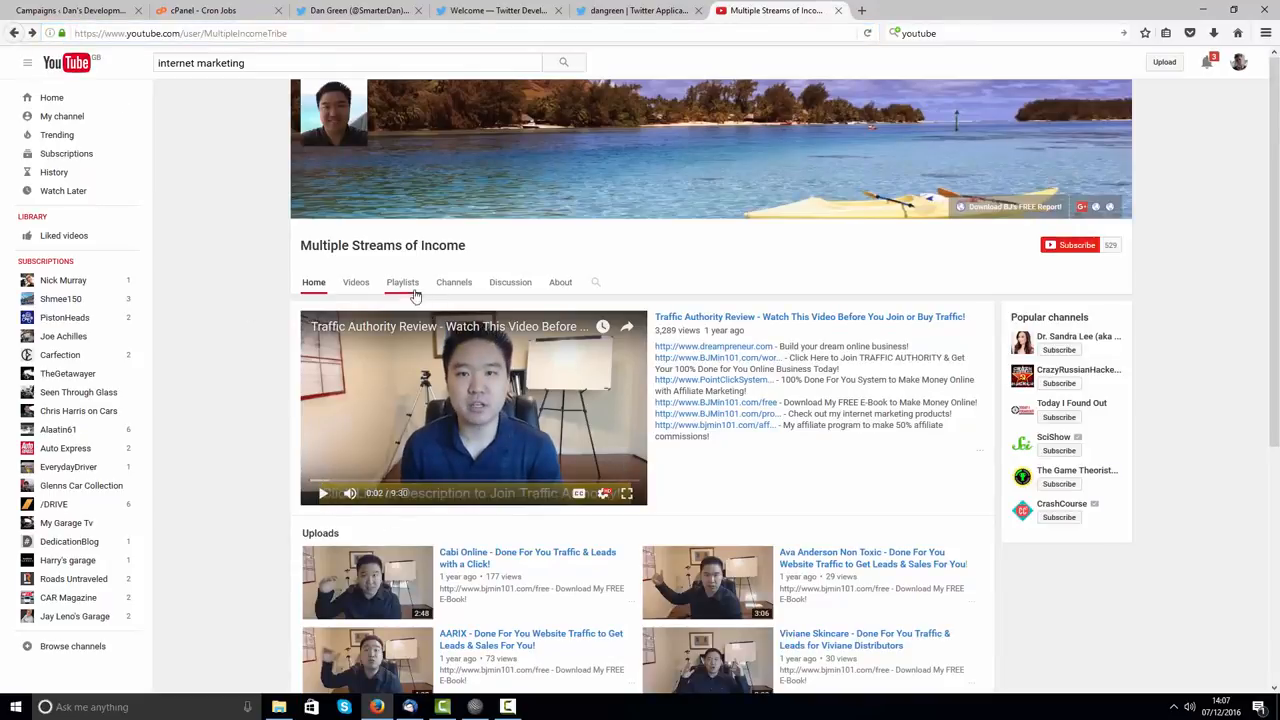
click(270, 32)
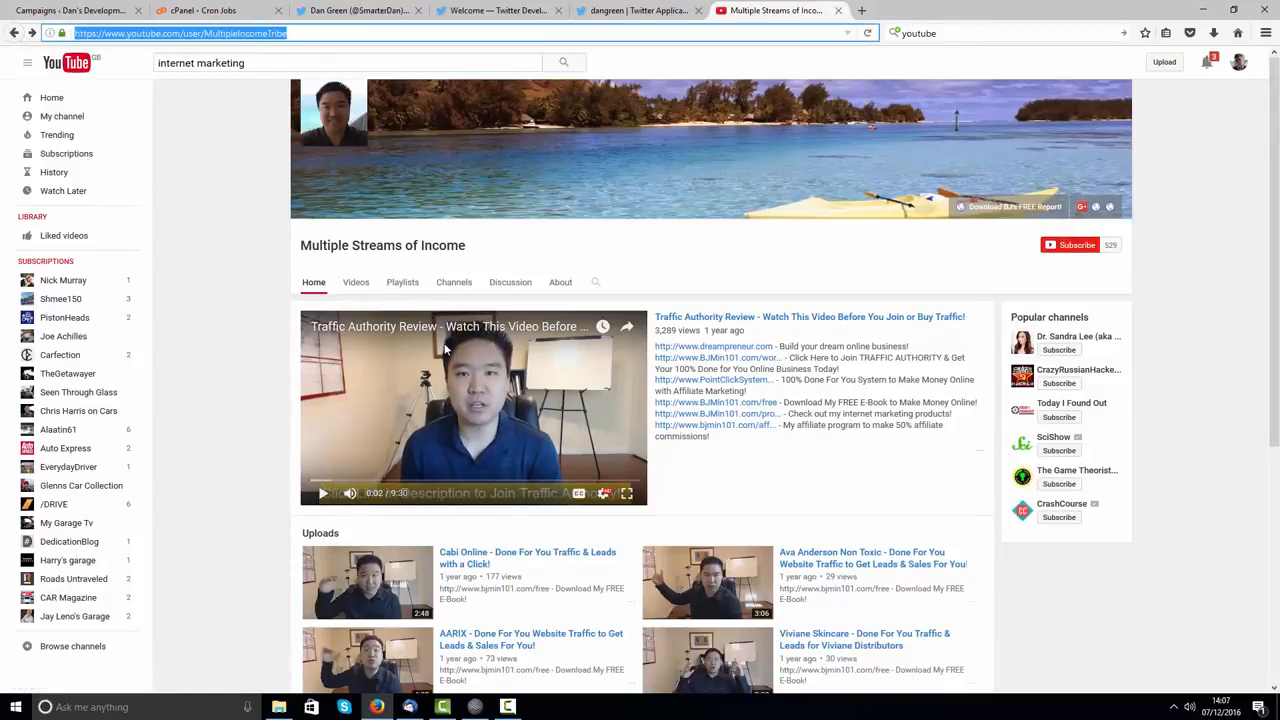
click(403, 283)
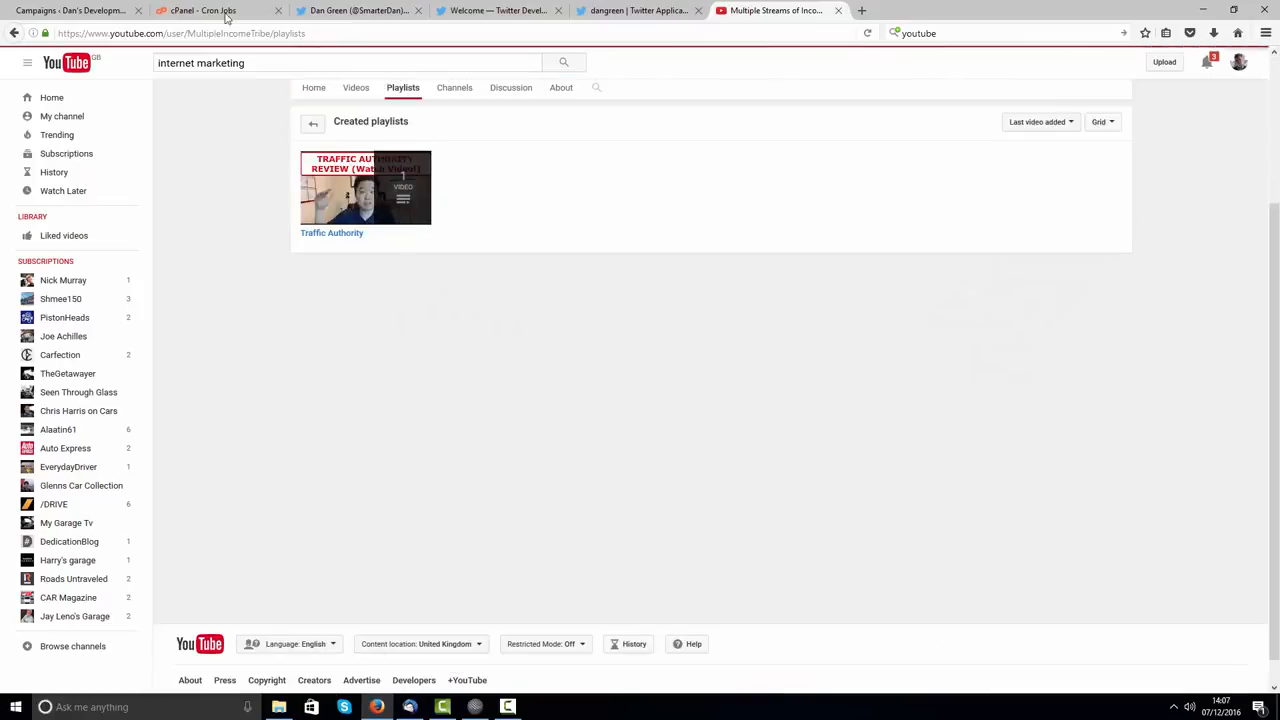
click(345, 210)
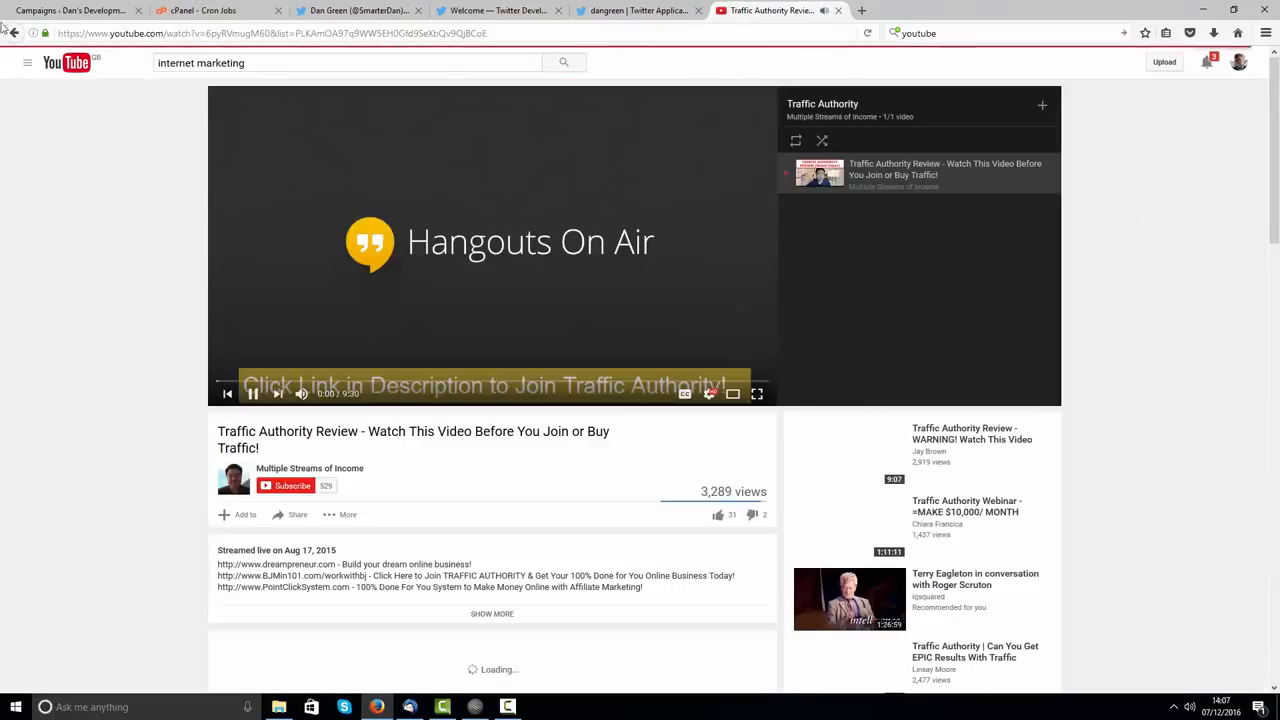
click(14, 33)
click(320, 261)
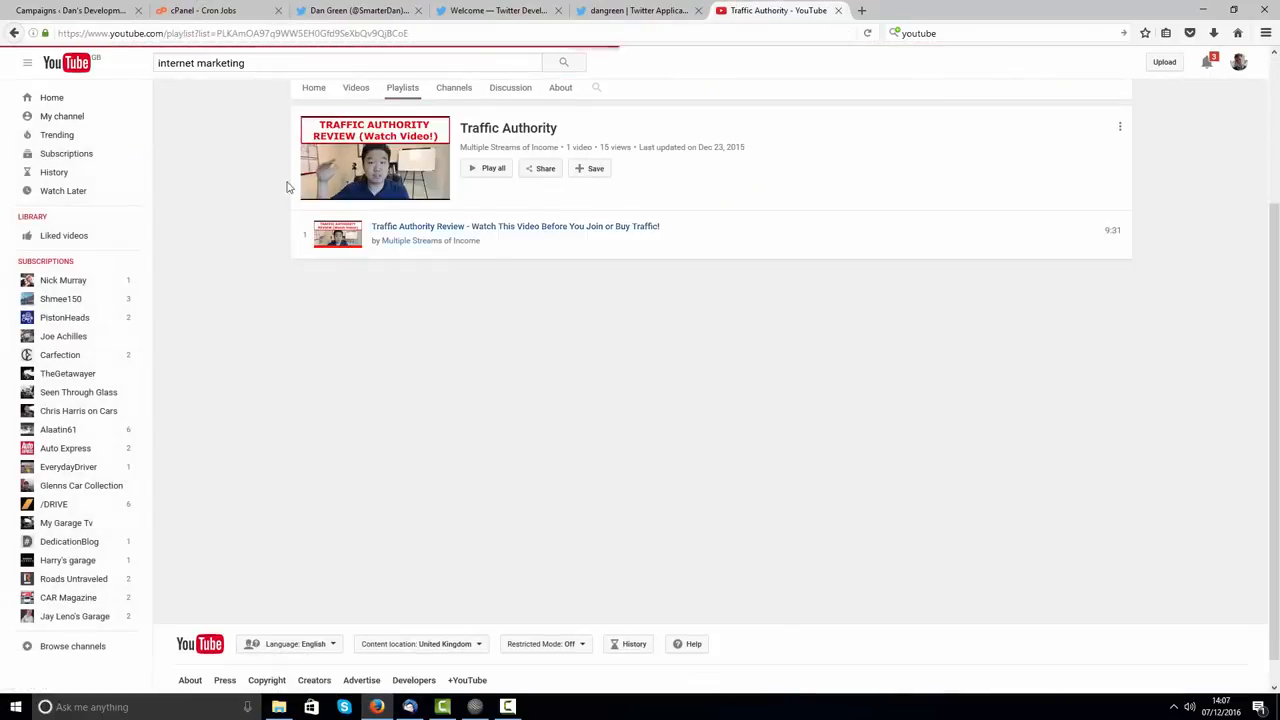
click(432, 33)
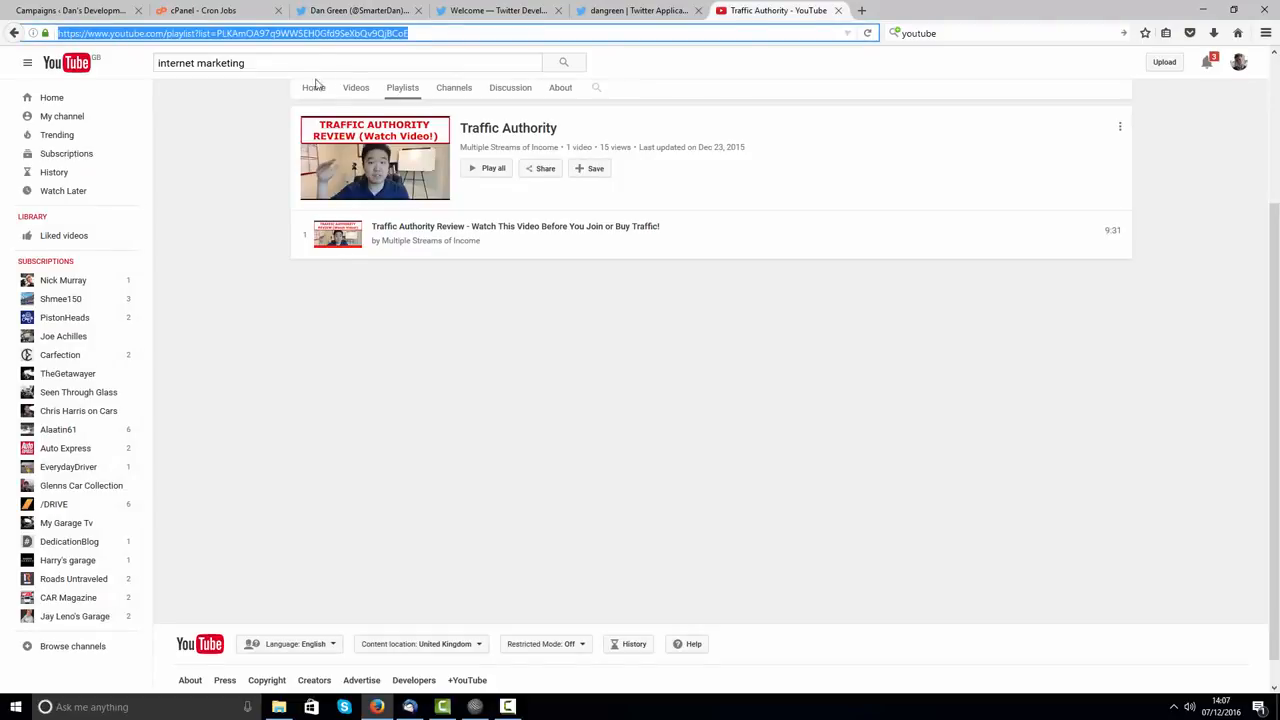
right_click(272, 35)
click(298, 80)
Step: Reselect and copy the whole Traffic Authority playlist address
click(170, 34)
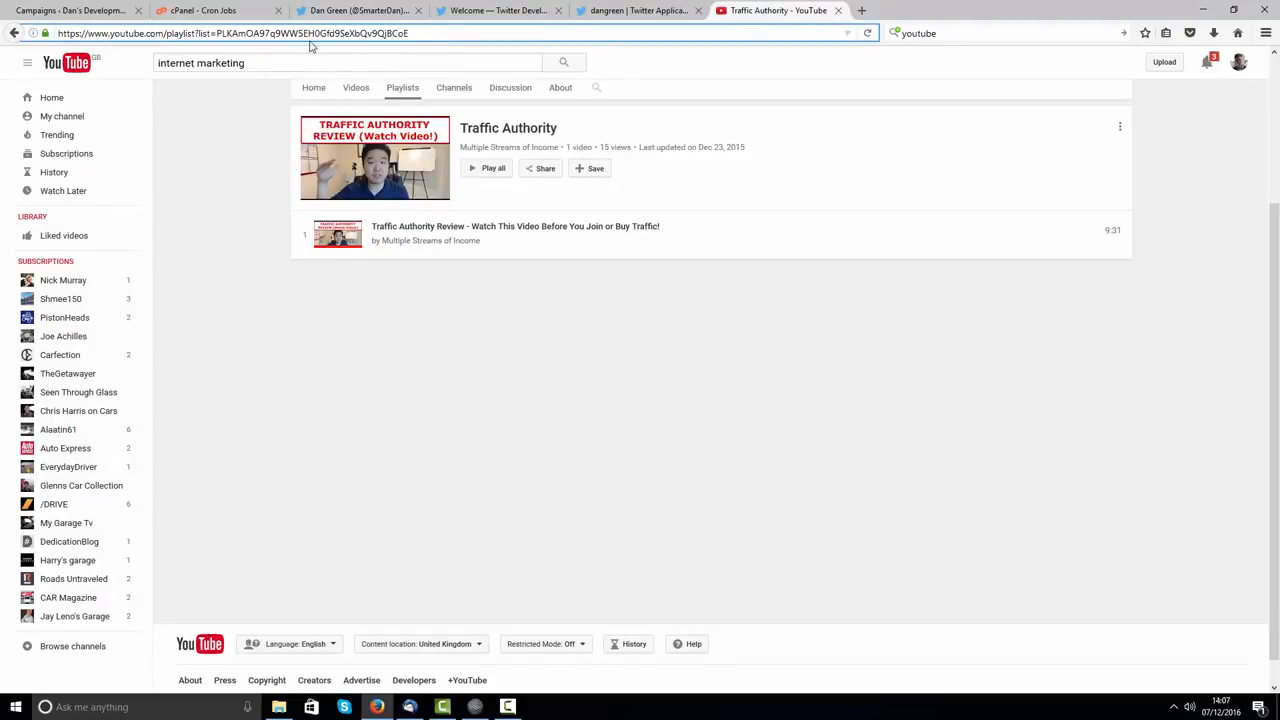
drag(443, 35, 45, 24)
right_click(221, 35)
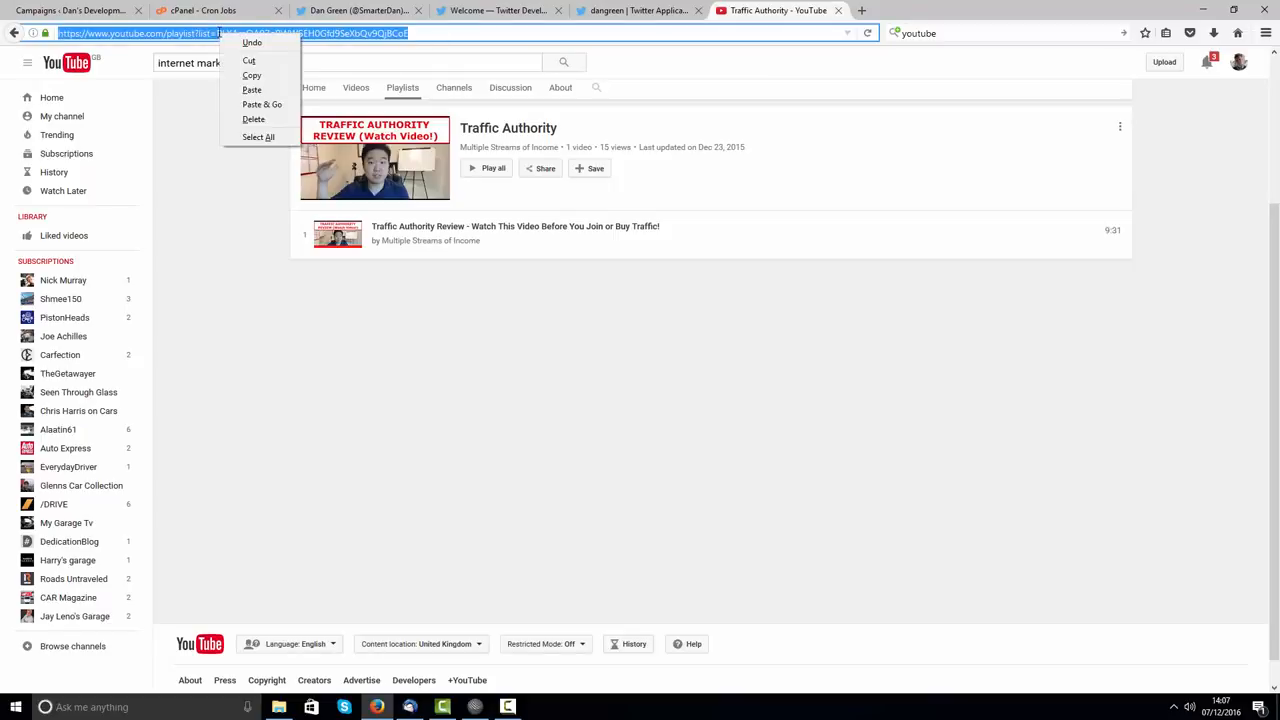
click(252, 76)
click(70, 10)
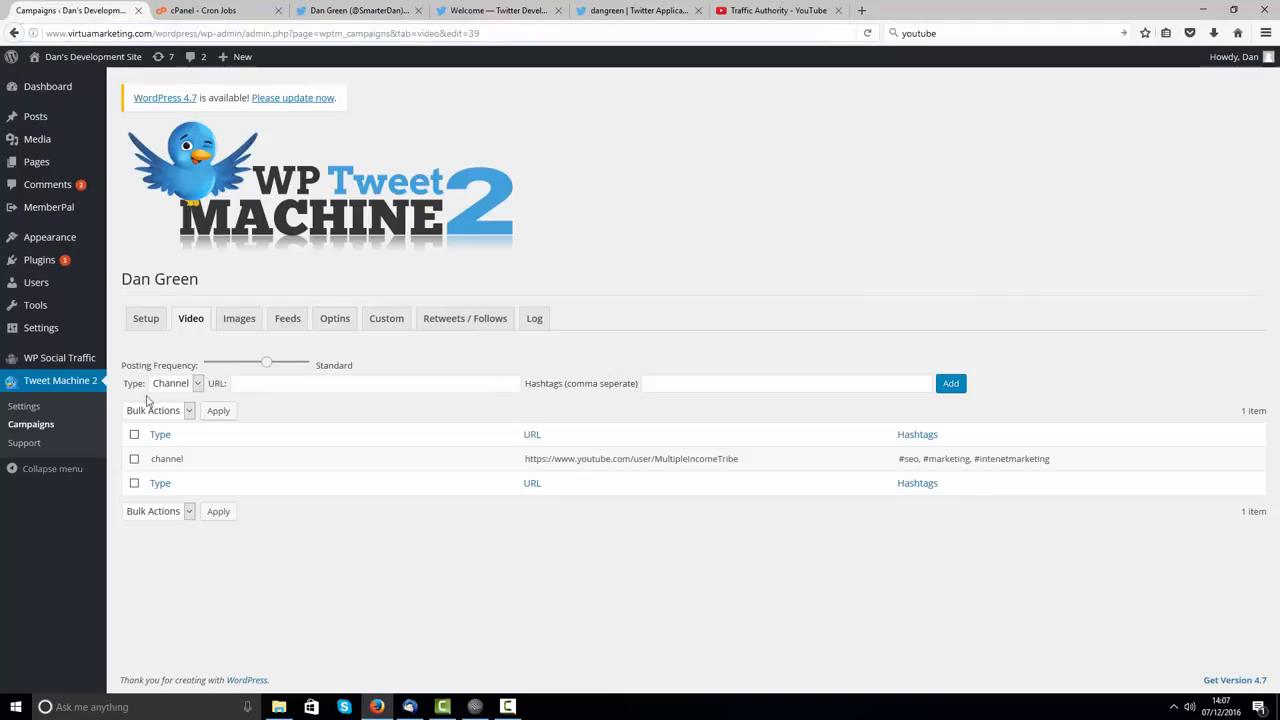
Step: Add a Playlist entry with the Traffic Authority playlist URL and hashtag #trafficauthority
click(170, 383)
click(165, 413)
click(303, 385)
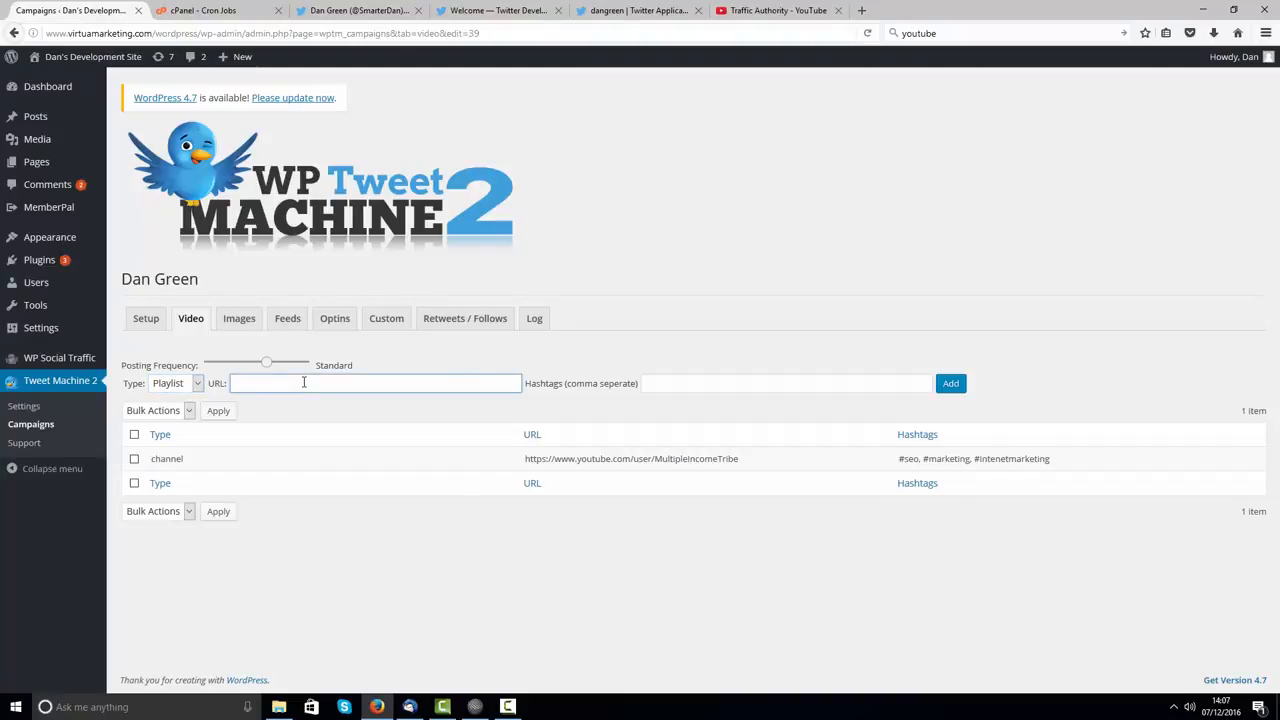
right_click(305, 385)
click(353, 438)
click(687, 385)
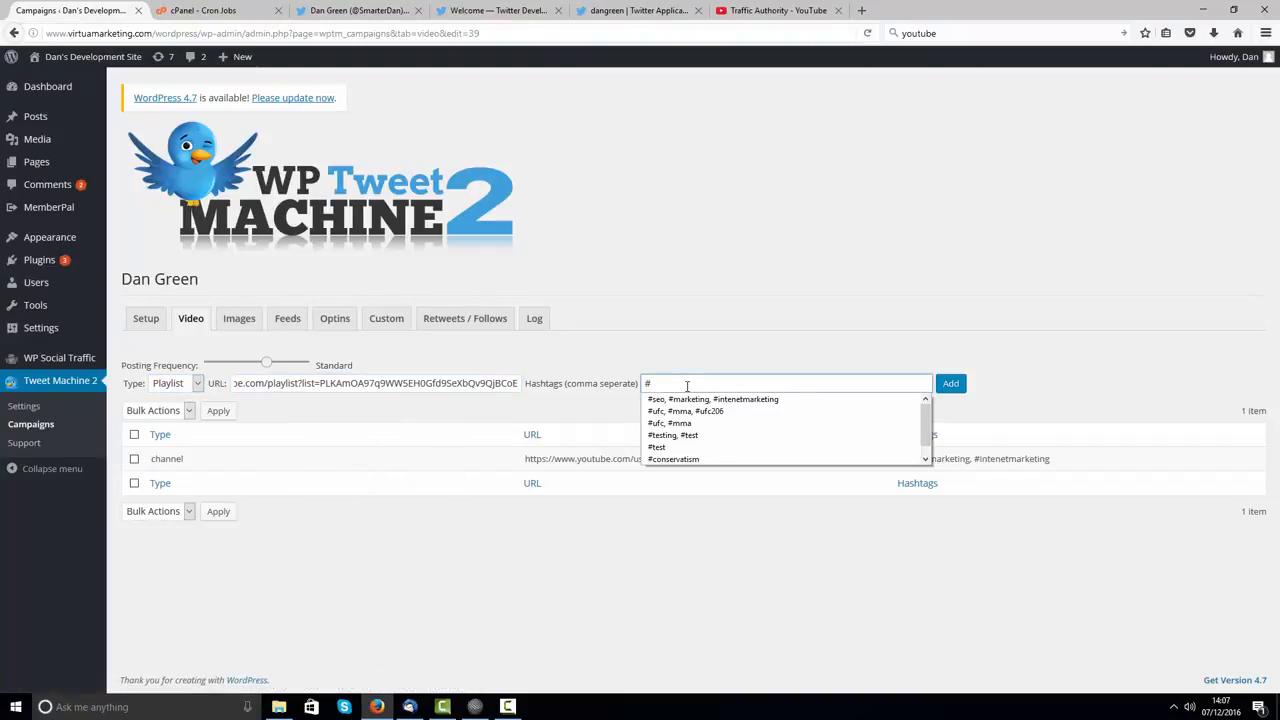
click(790, 18)
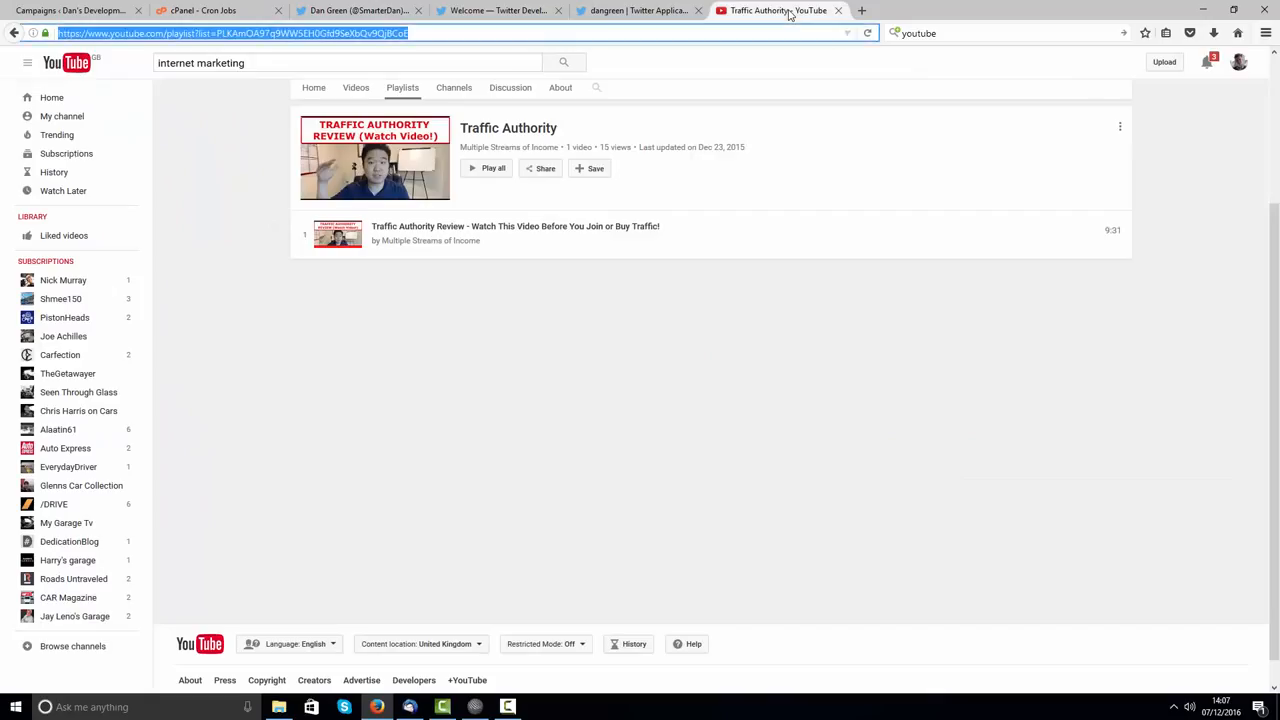
click(28, 8)
text(tr)
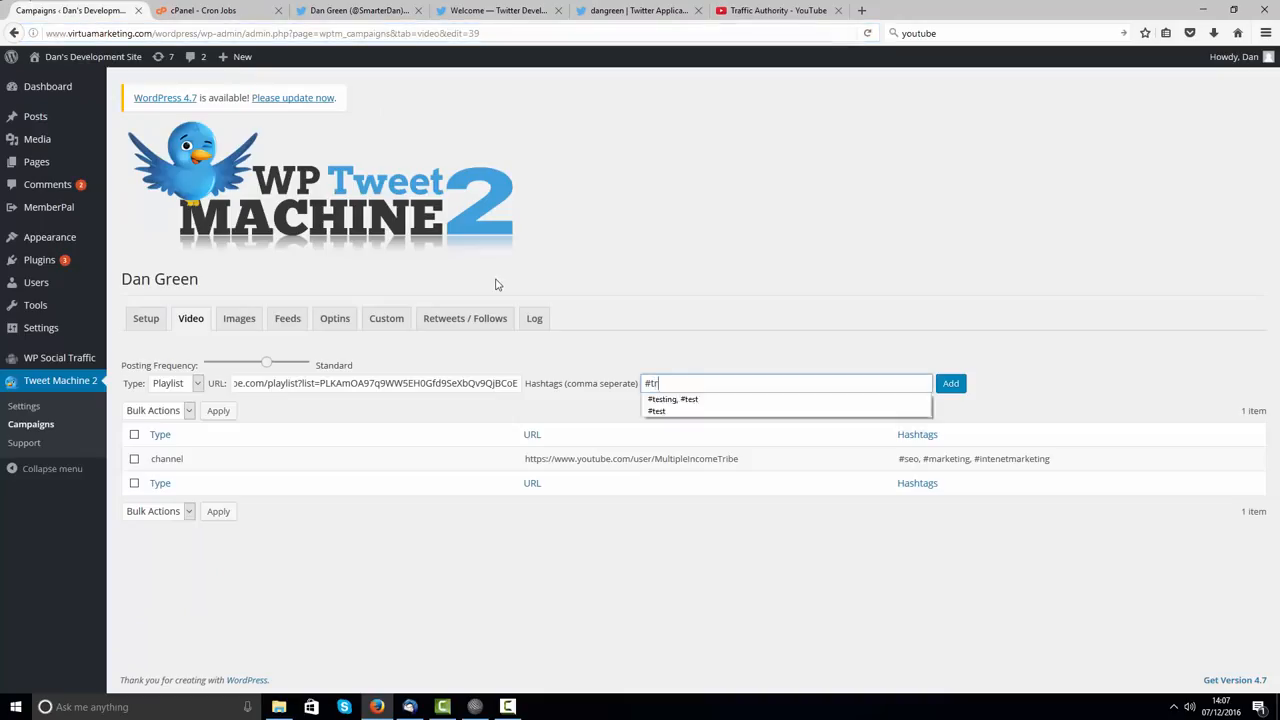
text(affic)
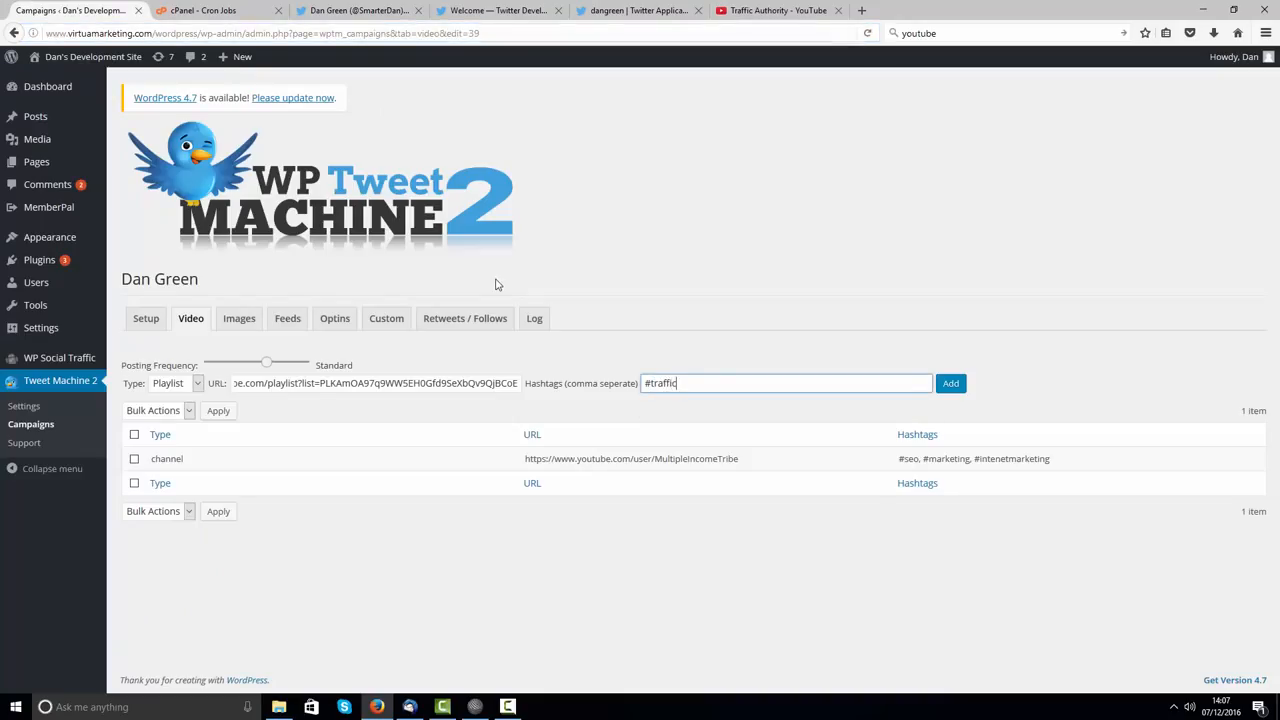
text(authority)
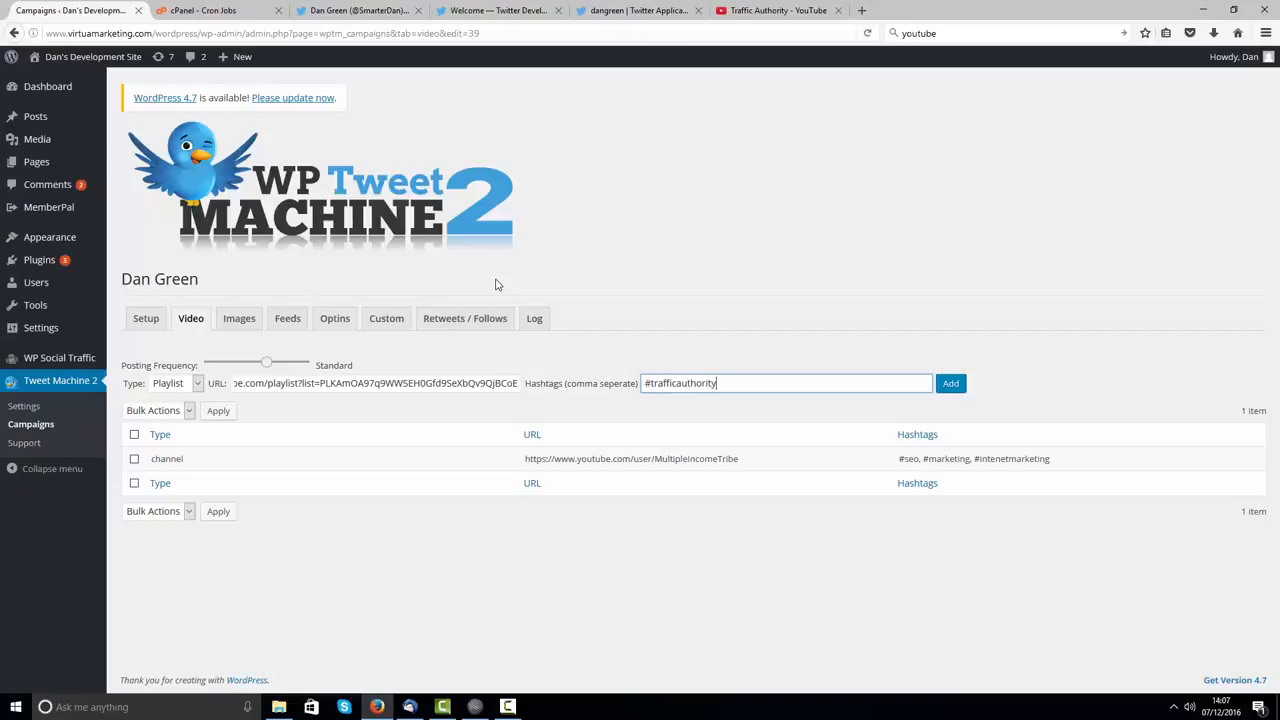
click(951, 383)
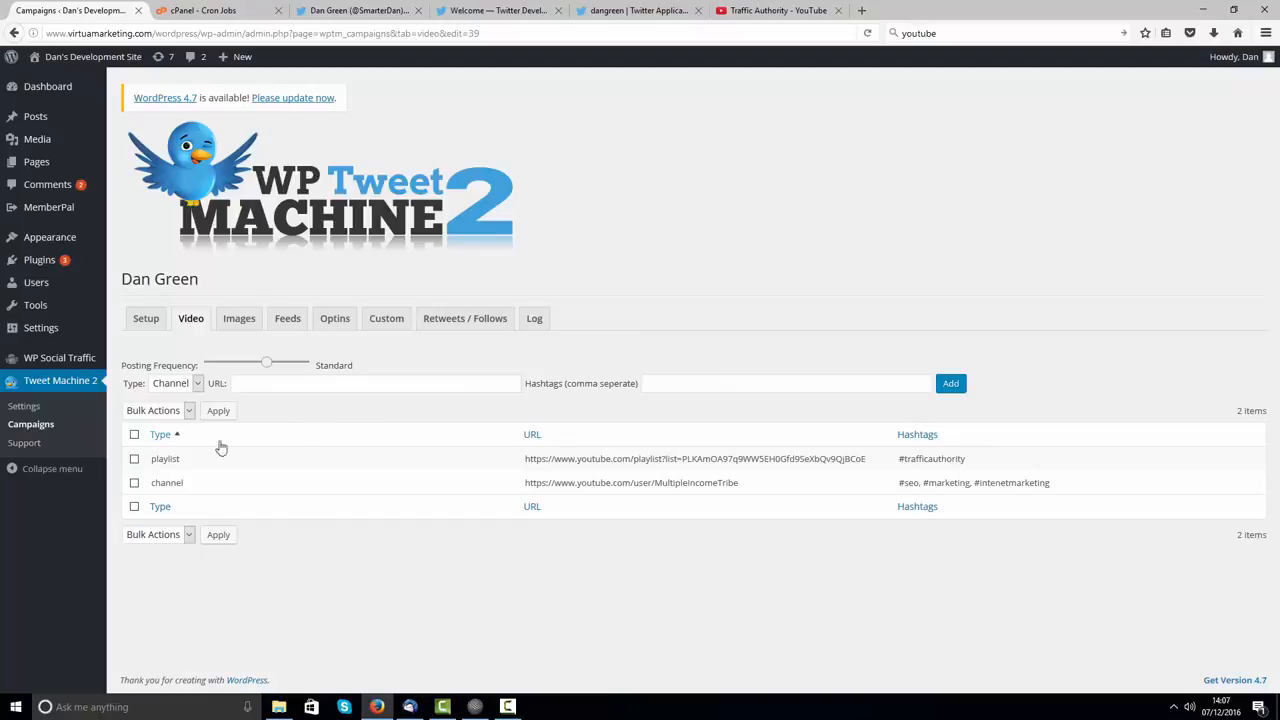
Step: Review the listed entries' URLs and lower posting frequency to Much Less Often
drag(184, 458, 158, 459)
click(847, 458)
drag(866, 459, 524, 460)
drag(766, 486, 511, 486)
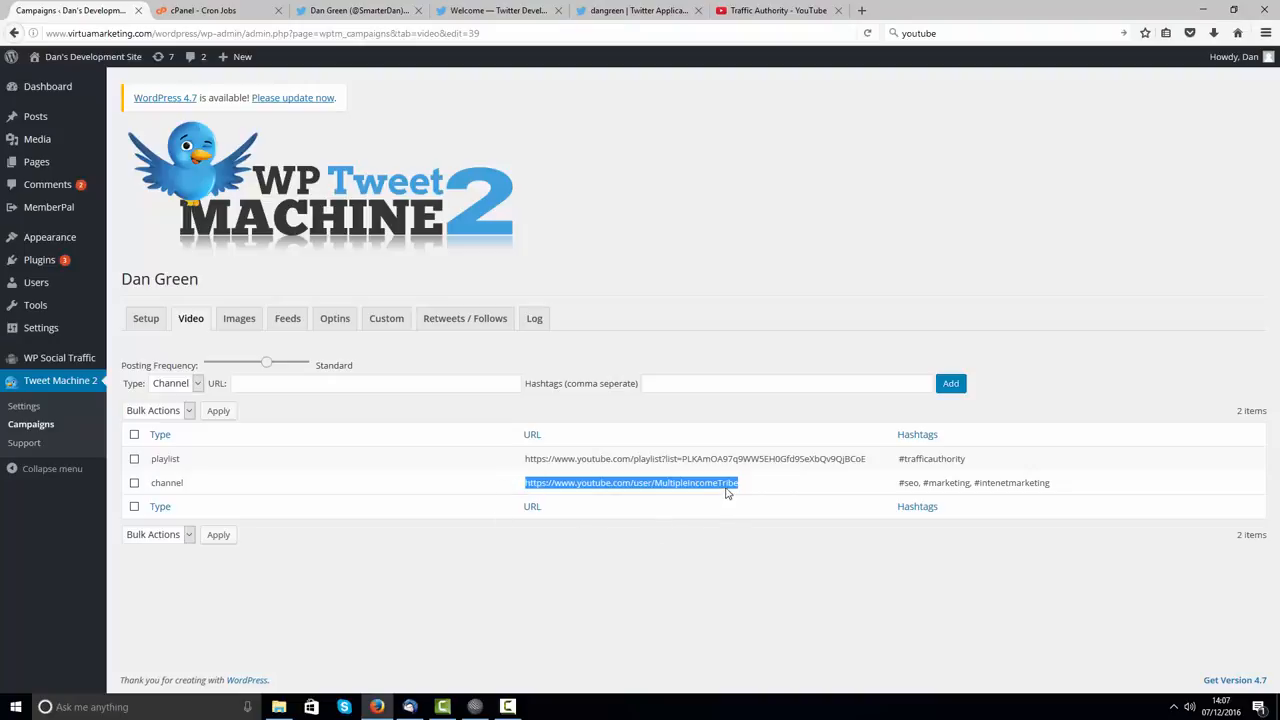
click(806, 596)
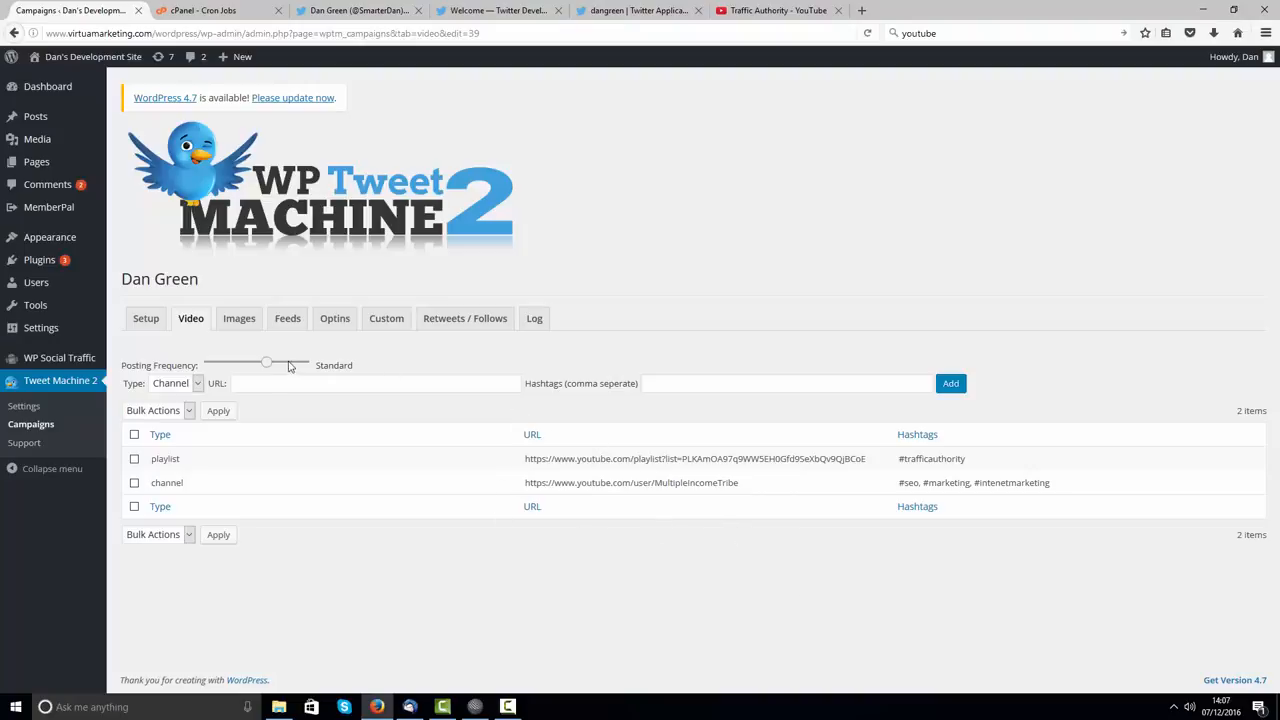
click(293, 365)
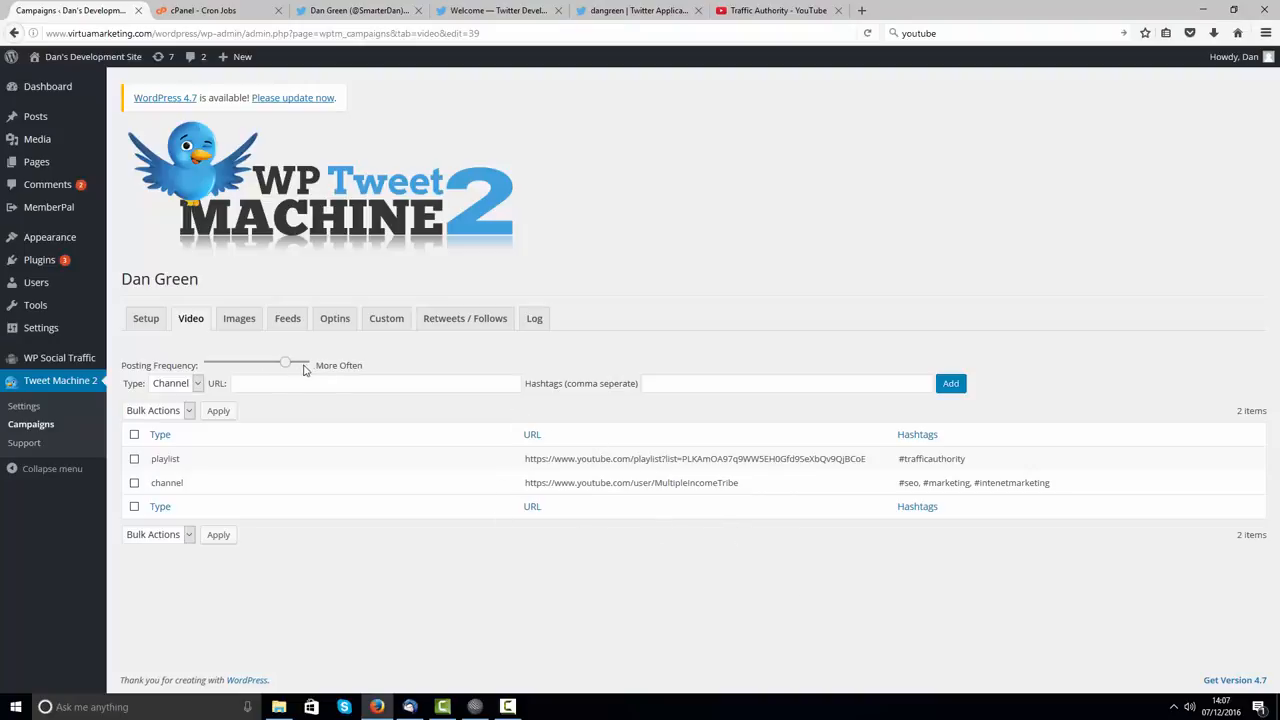
click(236, 365)
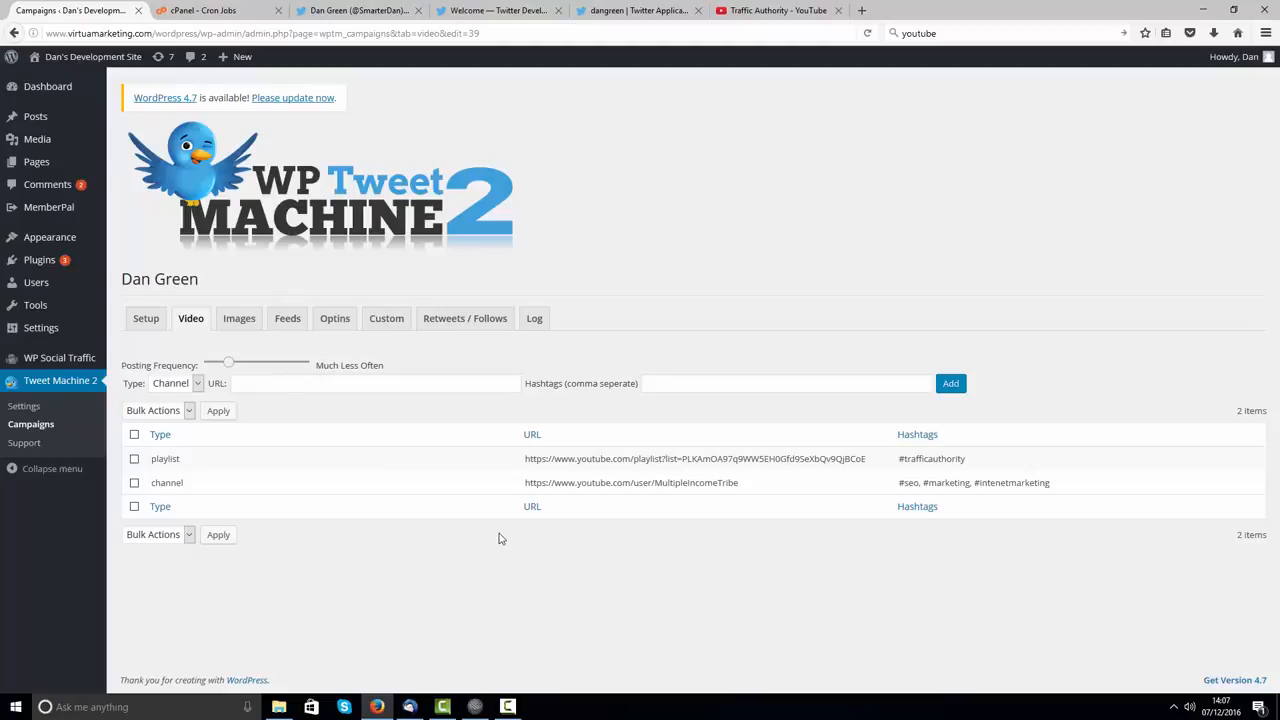